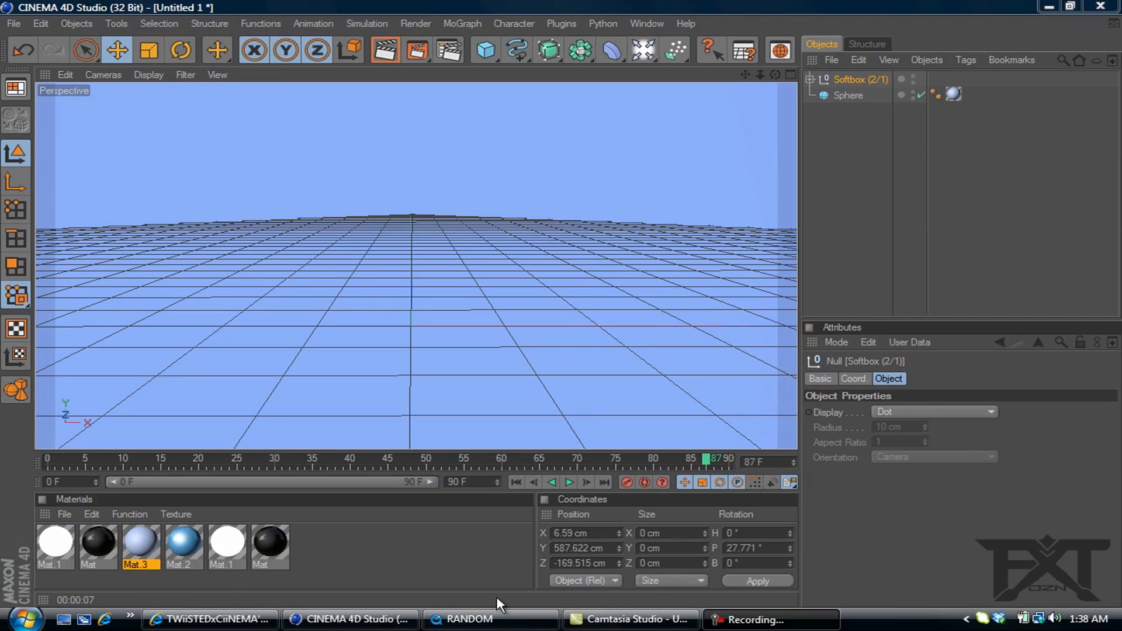
Step: Play the finished RANDOM animation preview twice, then close it
{"action": "left_click", "coordinate": [483, 620]}
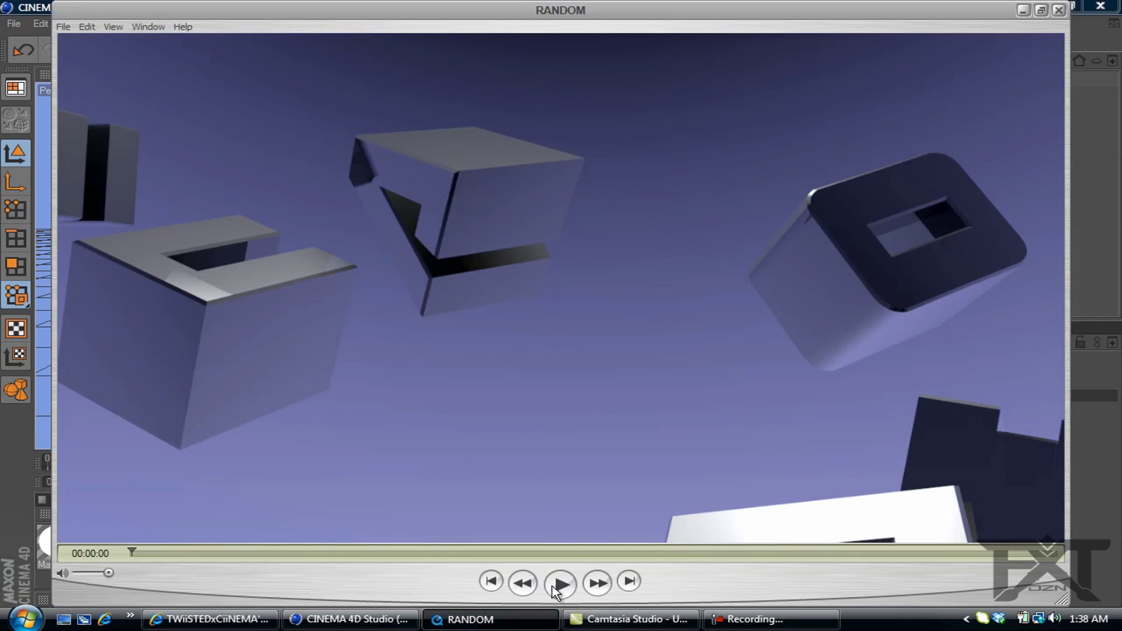
{"action": "left_click", "coordinate": [560, 585]}
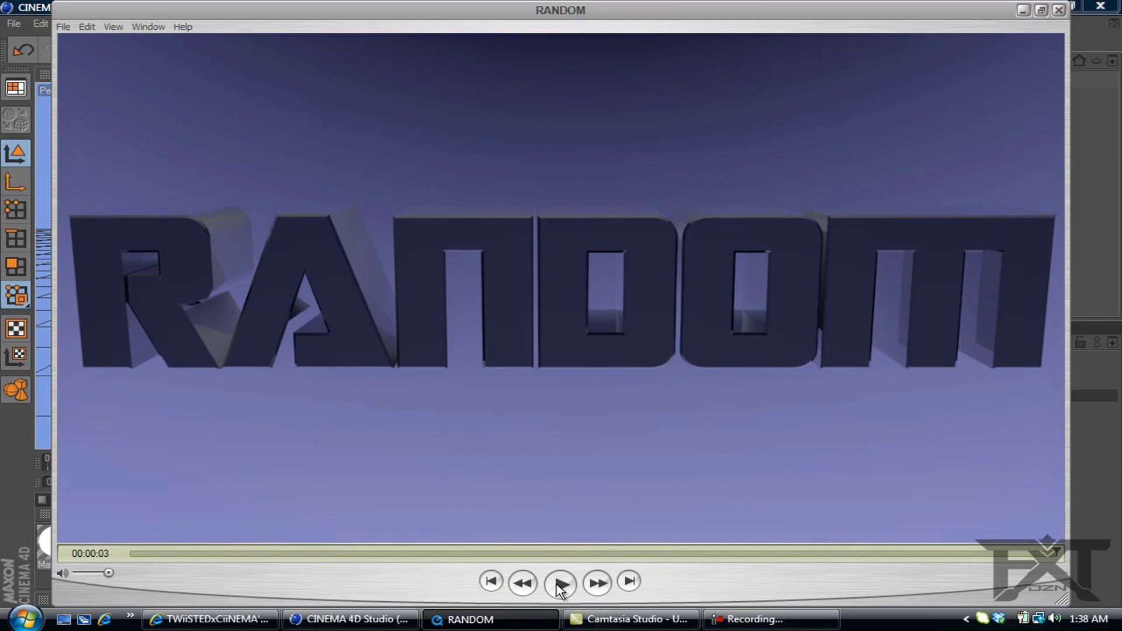
{"action": "left_click", "coordinate": [561, 585]}
{"action": "left_click", "coordinate": [1056, 13]}
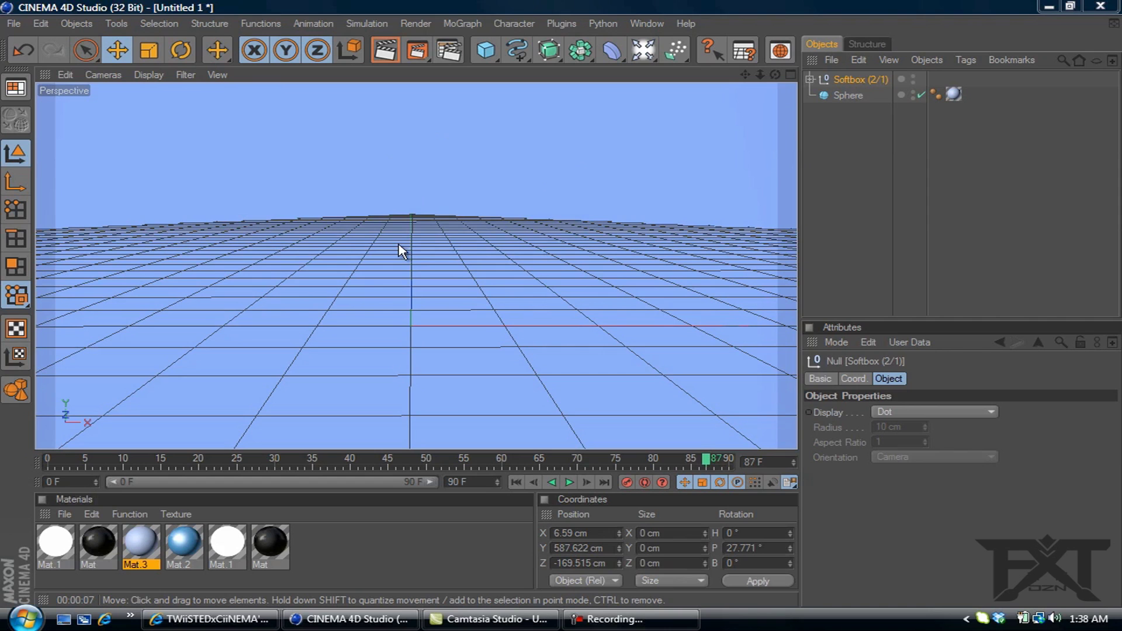
Step: Add a MoText object, set its Align to Middle, and select the Depth value
{"action": "left_click", "coordinate": [460, 24]}
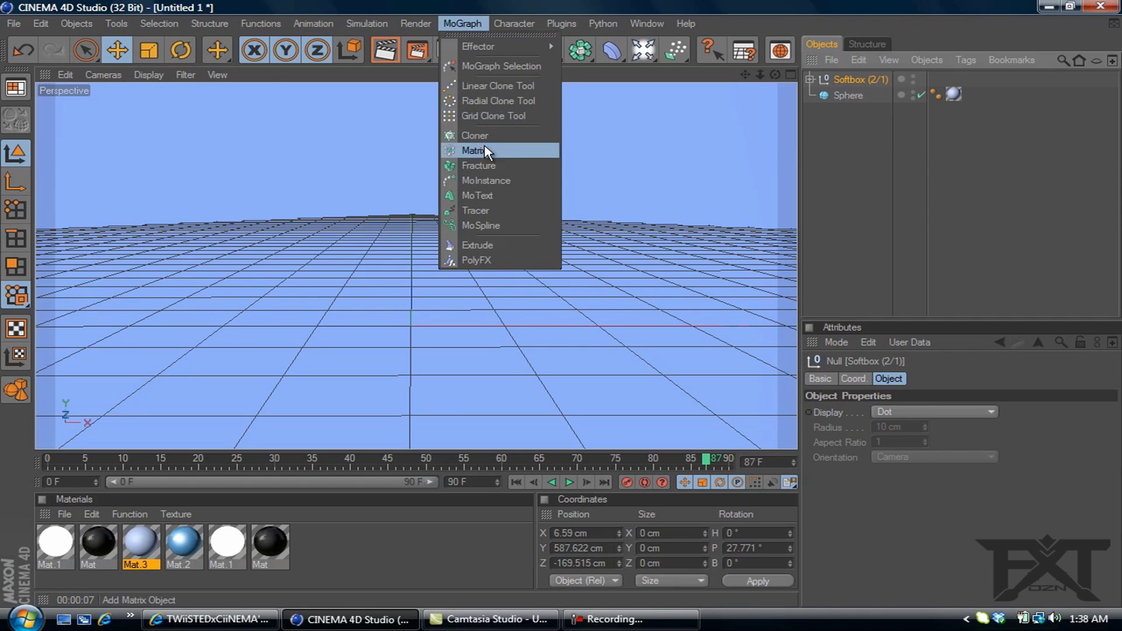
{"action": "left_click", "coordinate": [494, 197]}
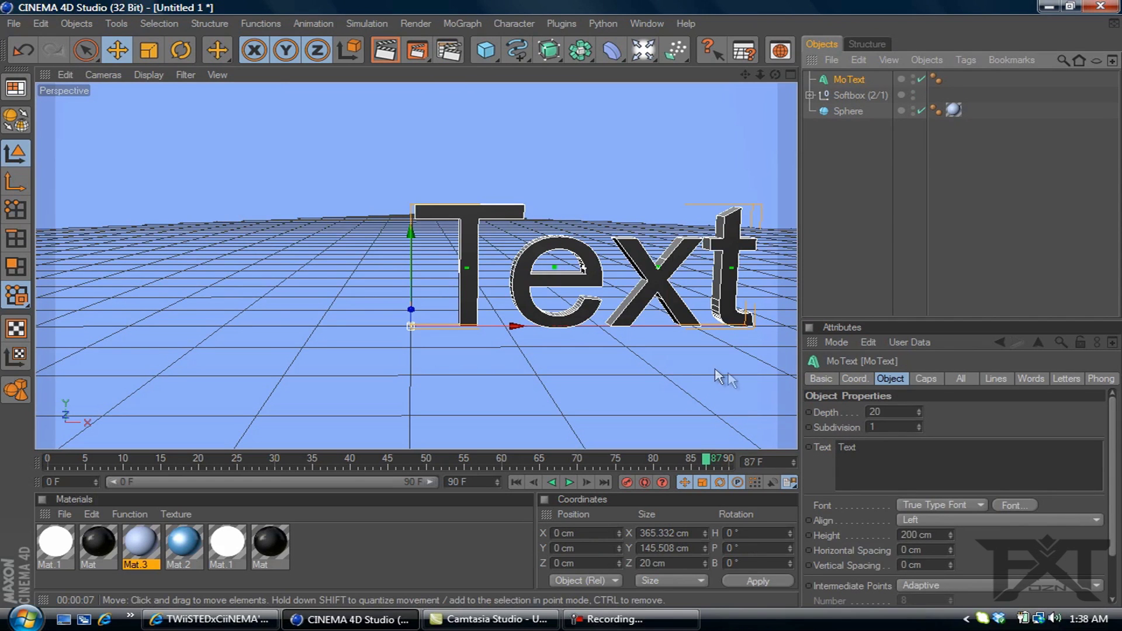
{"action": "left_click", "coordinate": [942, 519]}
{"action": "left_click", "coordinate": [933, 550]}
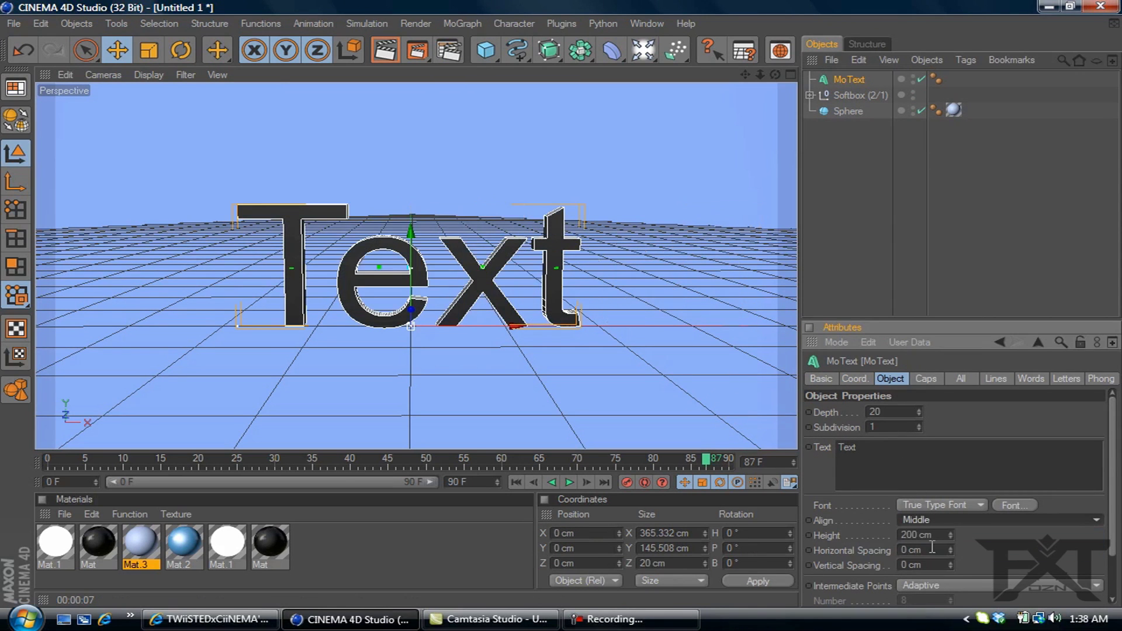
{"action": "double_click", "coordinate": [885, 412]}
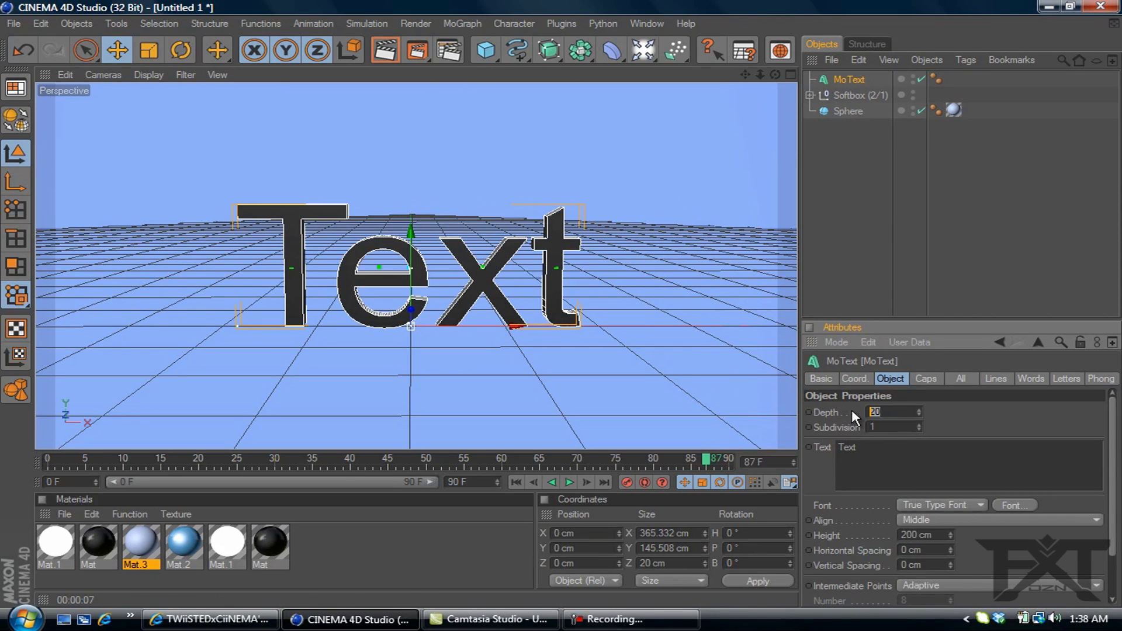
Step: Set both the Start and End caps to Fillet Cap in the Caps tab
{"action": "left_click", "coordinate": [926, 378]}
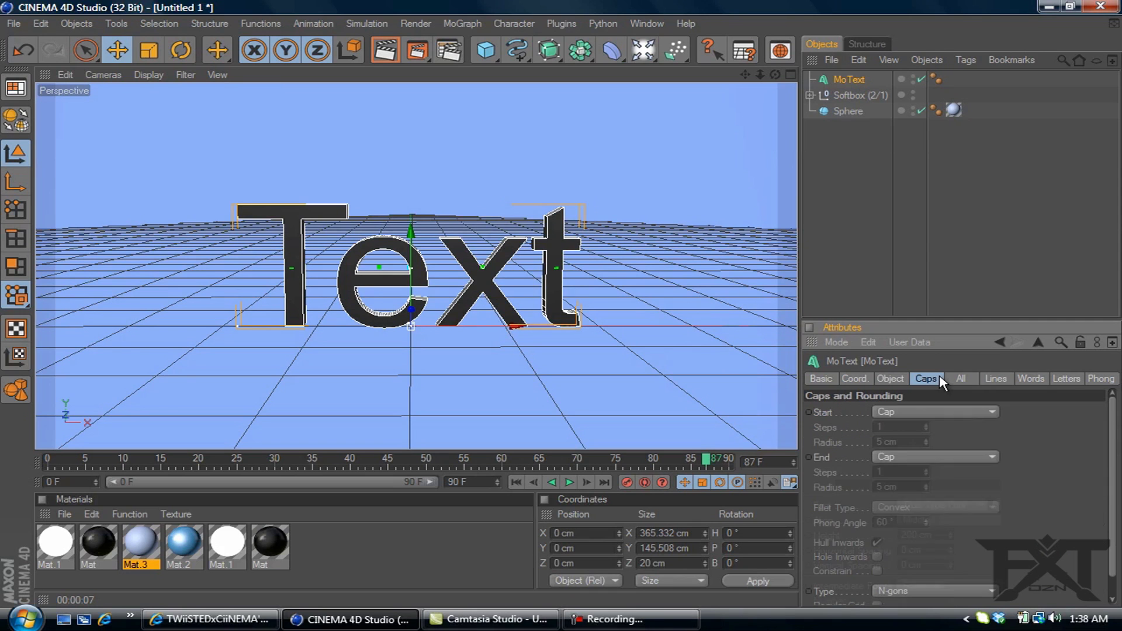
{"action": "left_click", "coordinate": [907, 412]}
{"action": "left_click", "coordinate": [896, 474]}
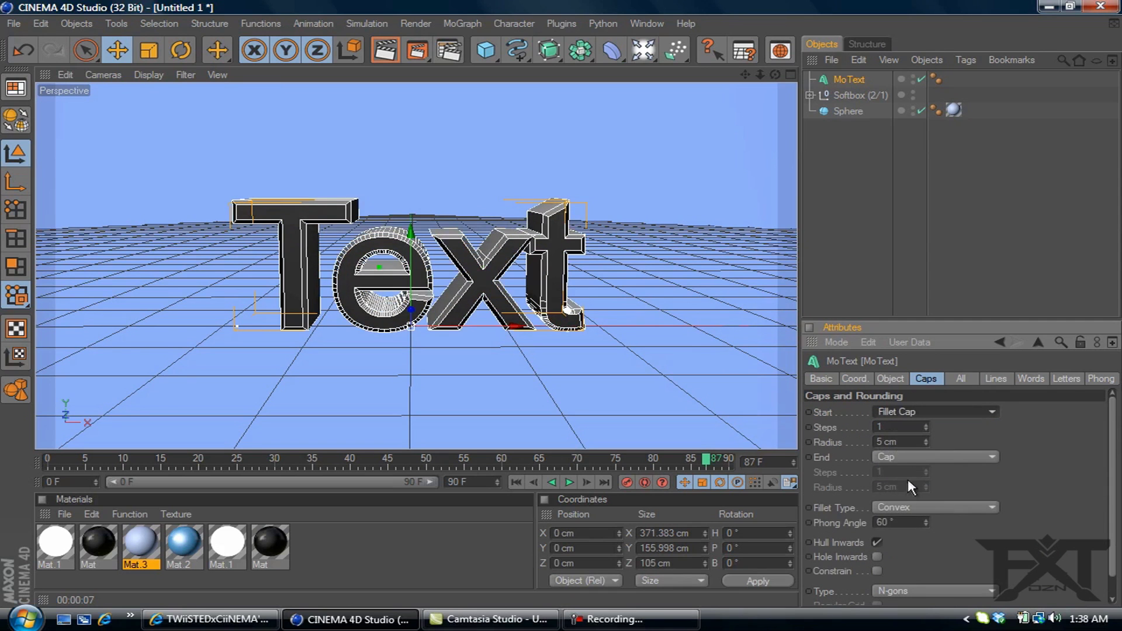
{"action": "left_click", "coordinate": [915, 459]}
{"action": "left_click", "coordinate": [915, 517]}
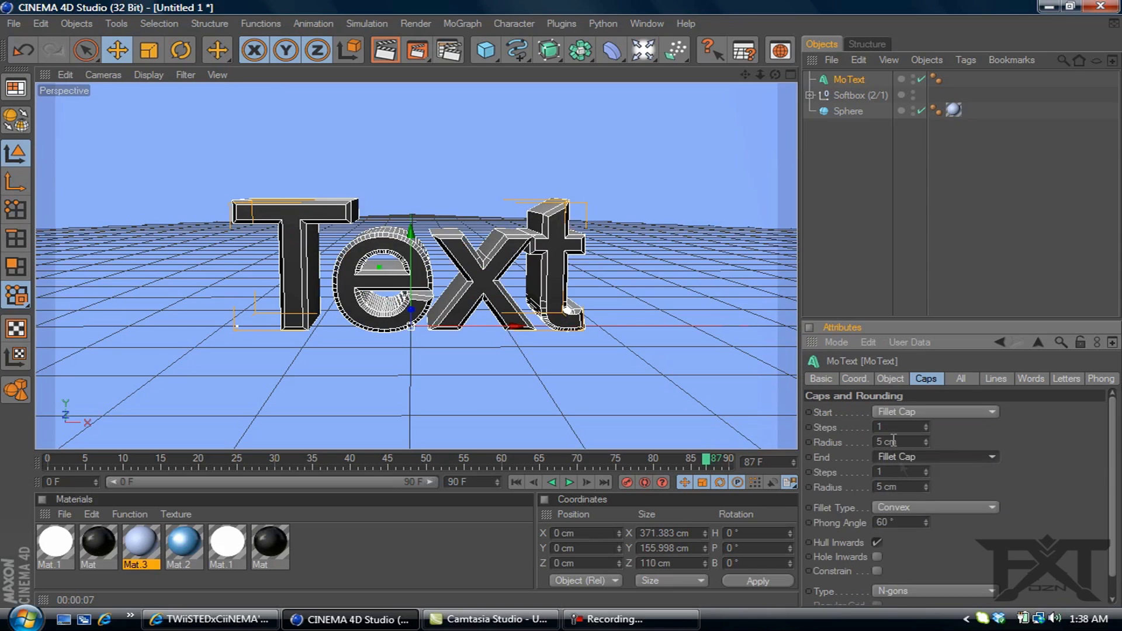
Step: Give both fillet caps 5 steps and a 3 cm radius
{"action": "double_click", "coordinate": [886, 427]}
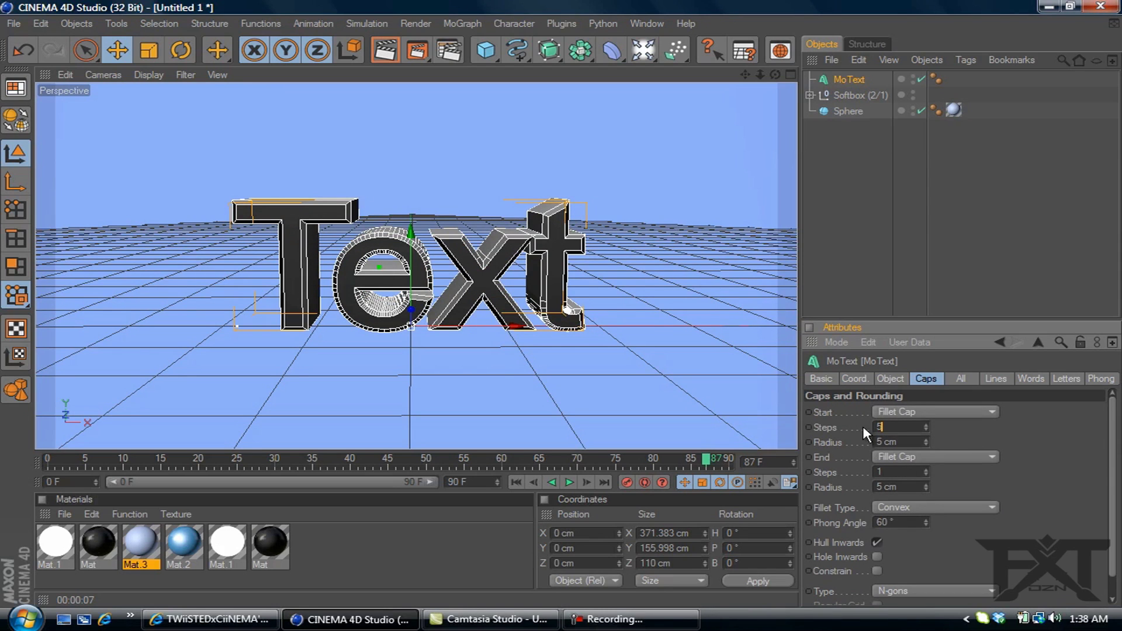
{"action": "type", "text": "5"}
{"action": "double_click", "coordinate": [875, 442]}
{"action": "type", "text": "3"}
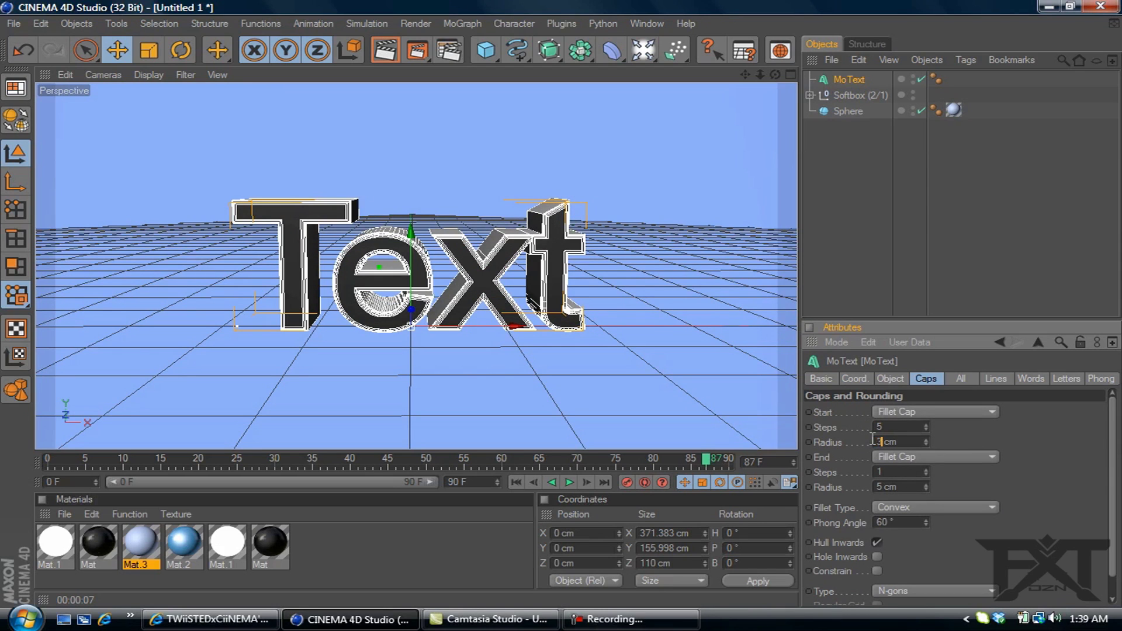
{"action": "double_click", "coordinate": [882, 471]}
{"action": "type", "text": "5"}
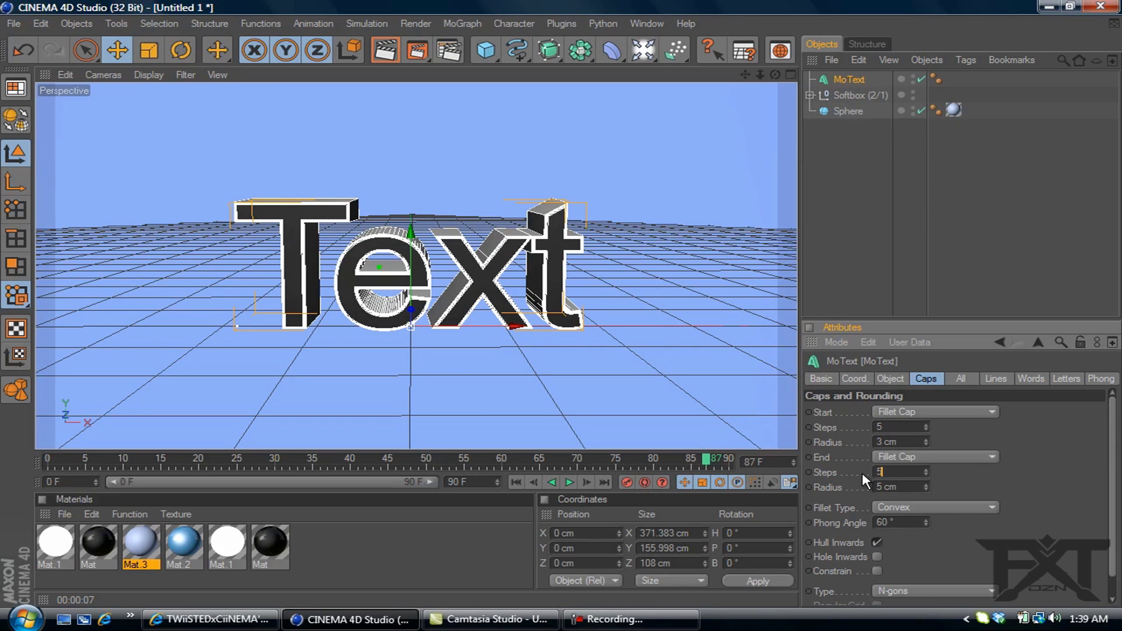
{"action": "double_click", "coordinate": [881, 486]}
{"action": "type", "text": "3"}
{"action": "left_click", "coordinate": [890, 378]}
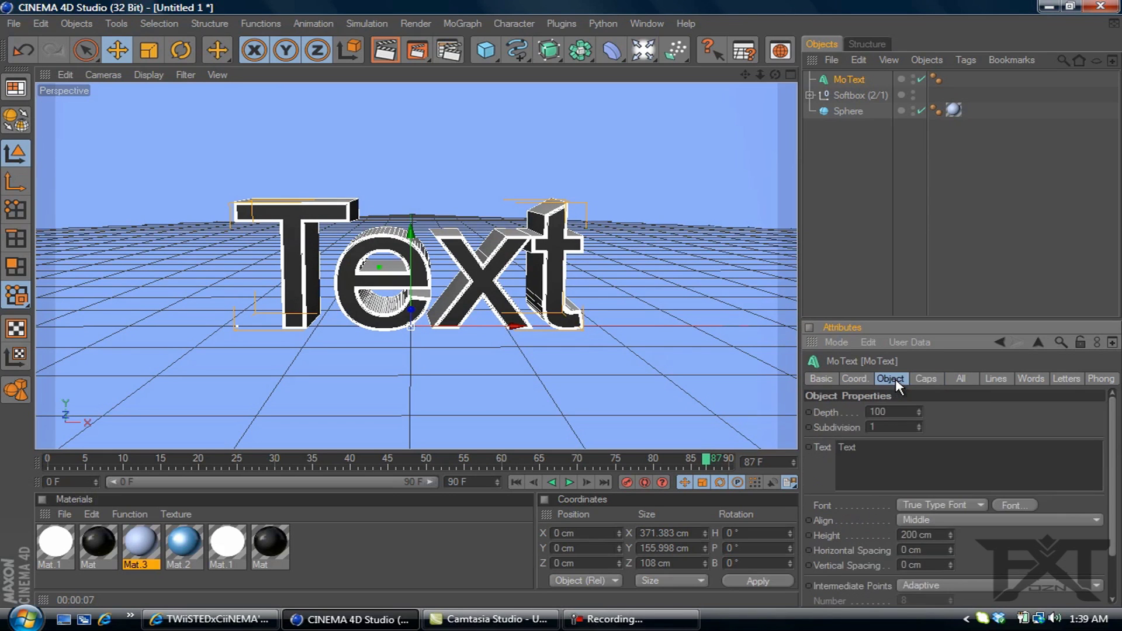
Step: Change the MoText font to Transformers Movie in the Font dialog
{"action": "left_click", "coordinate": [1014, 504]}
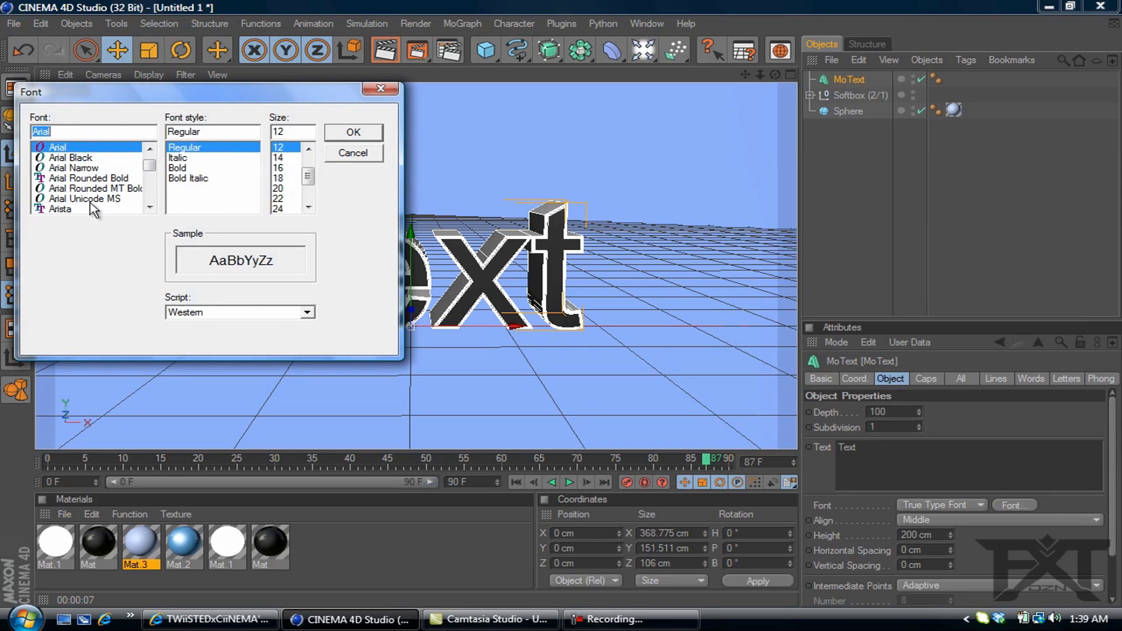
{"action": "mouse_move", "coordinate": [151, 189]}
{"action": "left_mouse_down"}
{"action": "mouse_move", "coordinate": [154, 208]}
{"action": "mouse_move", "coordinate": [152, 191]}
{"action": "left_mouse_up"}
{"action": "left_click", "coordinate": [150, 149]}
{"action": "left_click", "coordinate": [150, 207]}
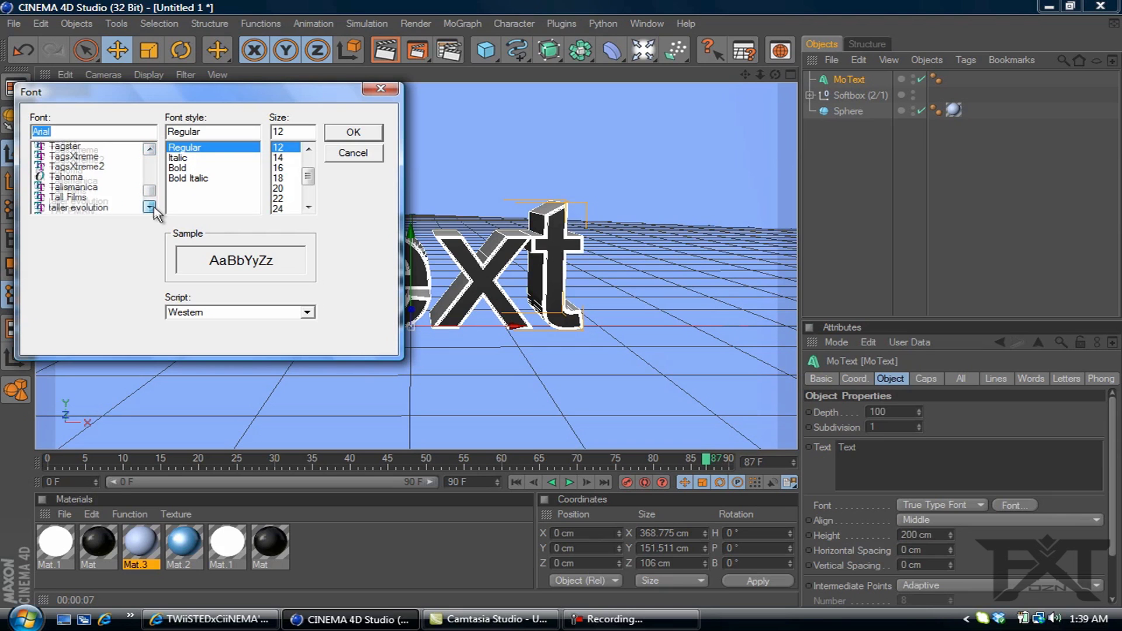
{"action": "left_click_drag", "start_coordinate": [151, 207], "coordinate": [150, 207]}
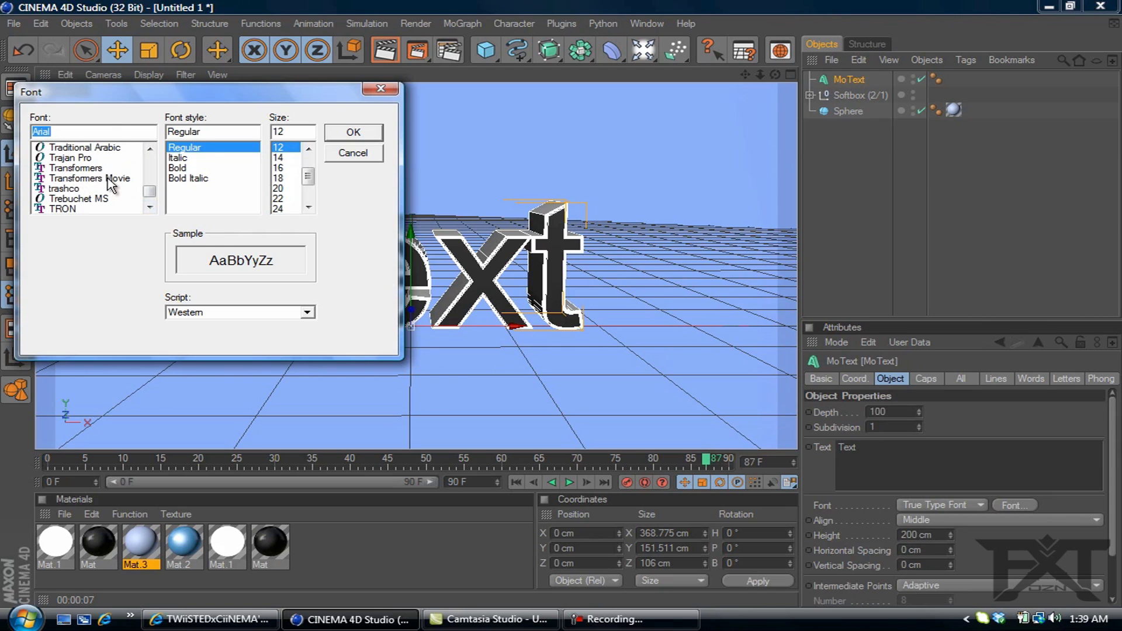
{"action": "left_click", "coordinate": [109, 179]}
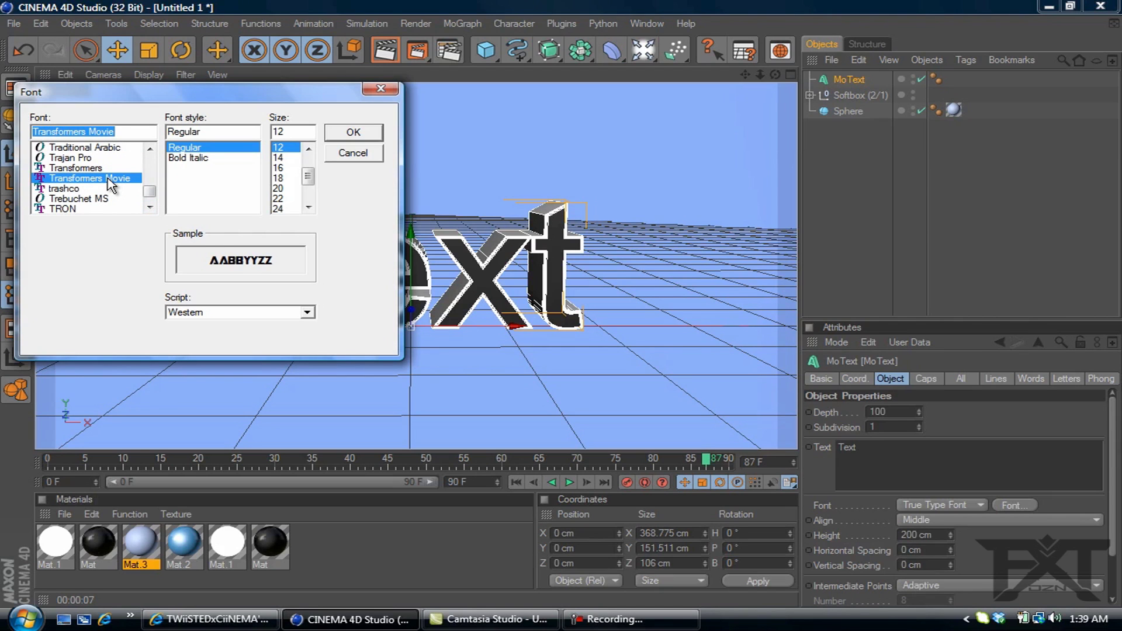
{"action": "left_click", "coordinate": [362, 132]}
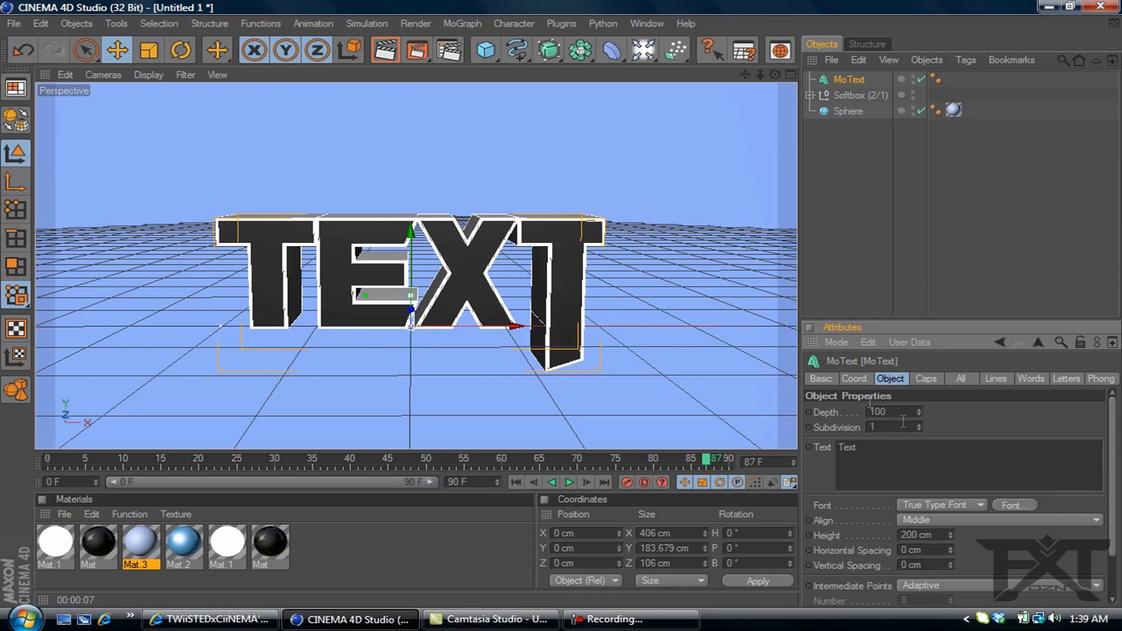
Step: Replace the word 'Text' with 'RANDOM' in the Text field
{"action": "left_click_drag", "start_coordinate": [864, 449], "coordinate": [833, 450]}
{"action": "type", "text": "RANDOM"}
{"action": "left_click", "coordinate": [934, 416]}
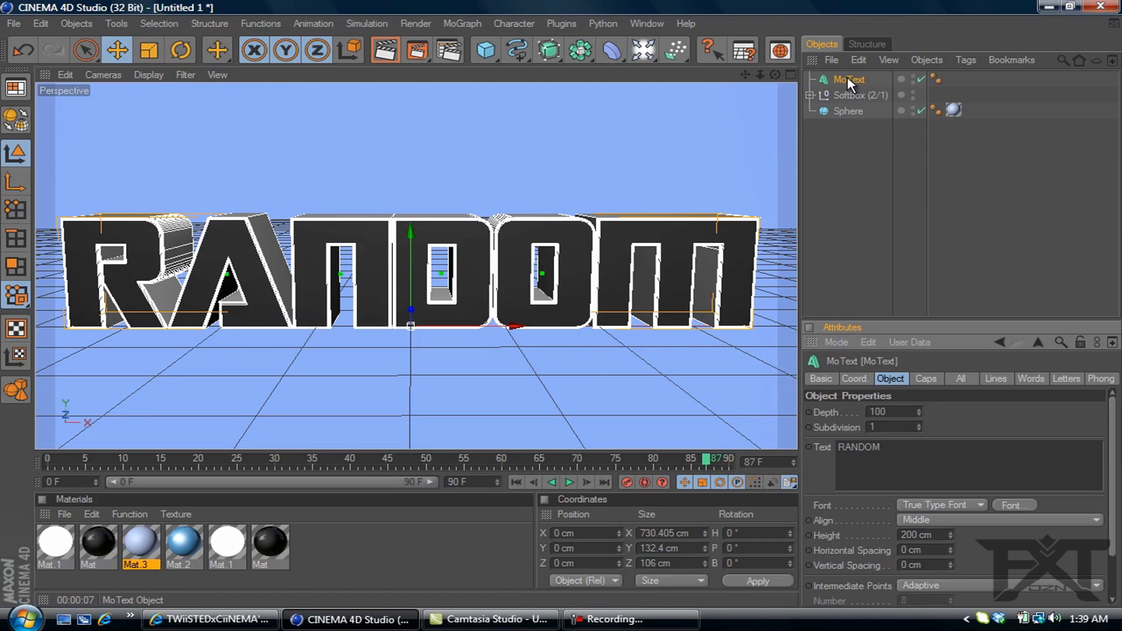
Step: Make the MoText editable and move letters R, A, N, D, O, M to the scene root
{"action": "left_click", "coordinate": [17, 124]}
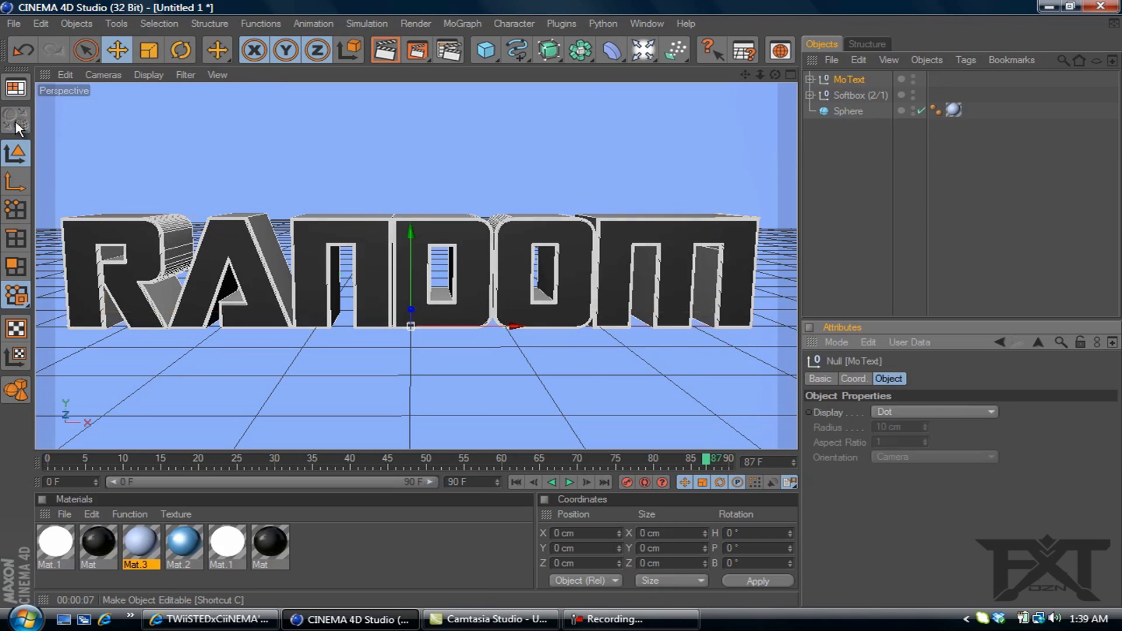
{"action": "left_click", "coordinate": [810, 79]}
{"action": "left_click", "coordinate": [819, 94]}
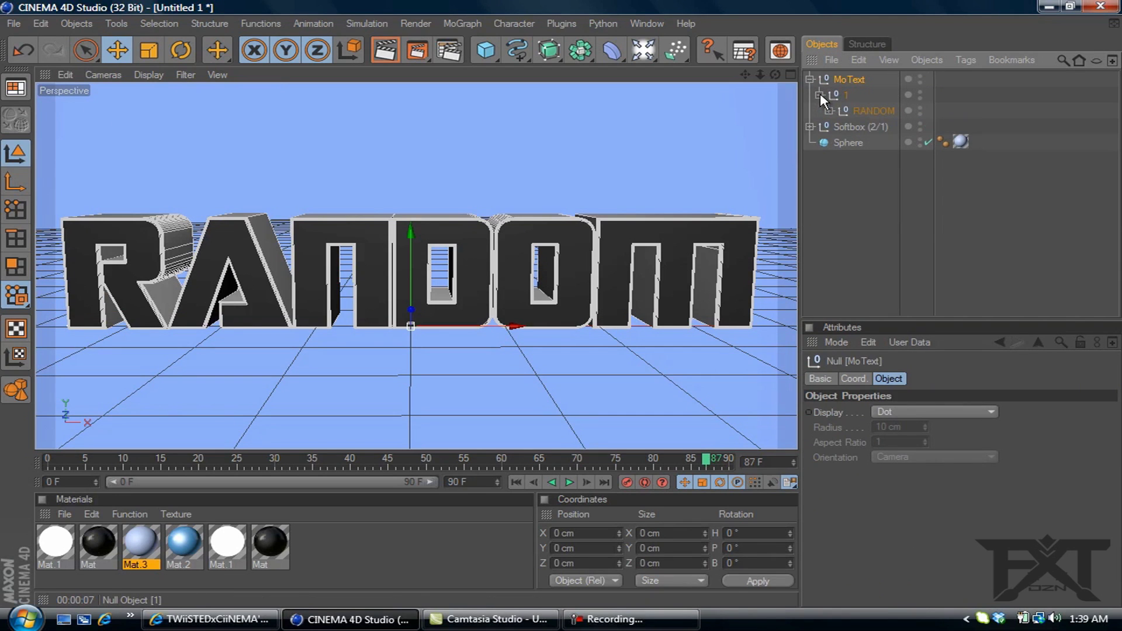
{"action": "left_click", "coordinate": [828, 111]}
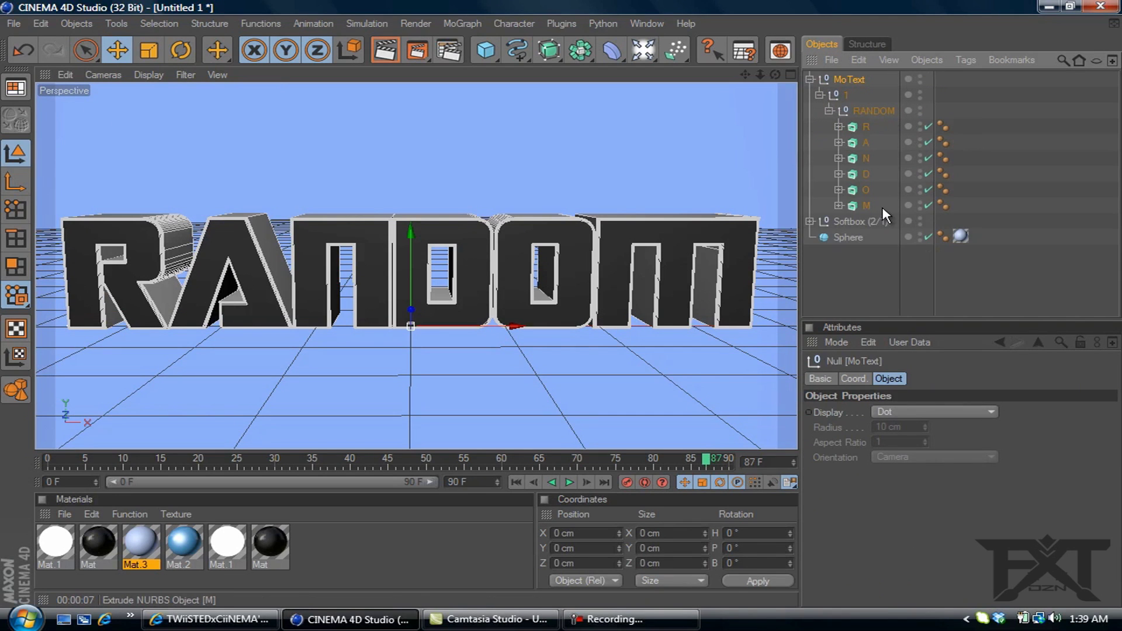
{"action": "left_click_drag", "start_coordinate": [879, 207], "coordinate": [862, 121]}
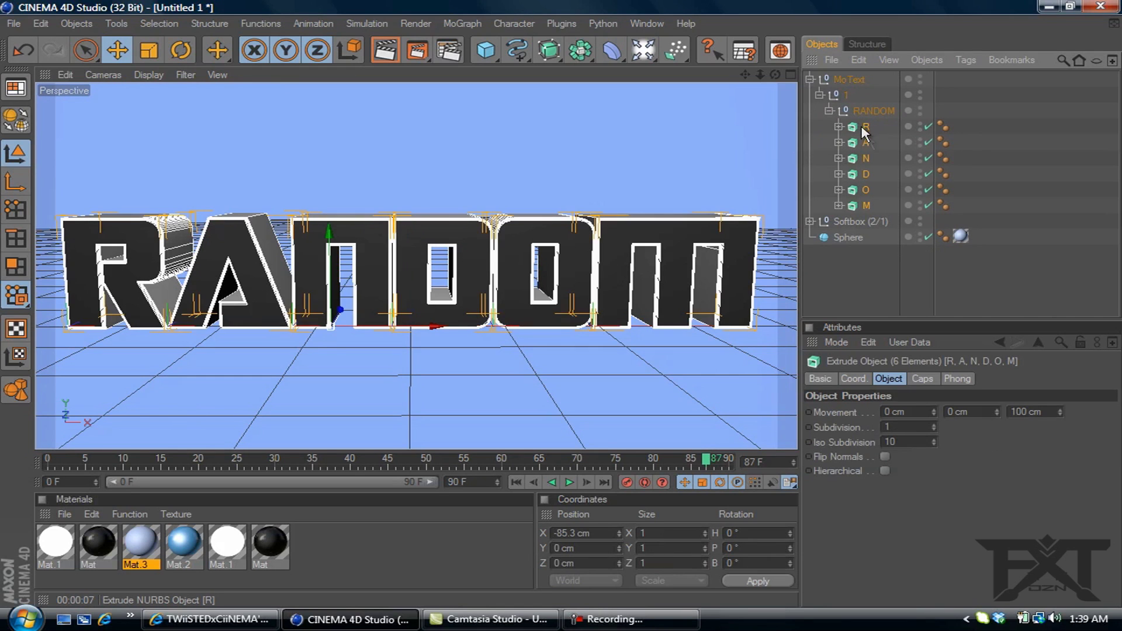
{"action": "left_click_drag", "start_coordinate": [873, 164], "coordinate": [843, 258]}
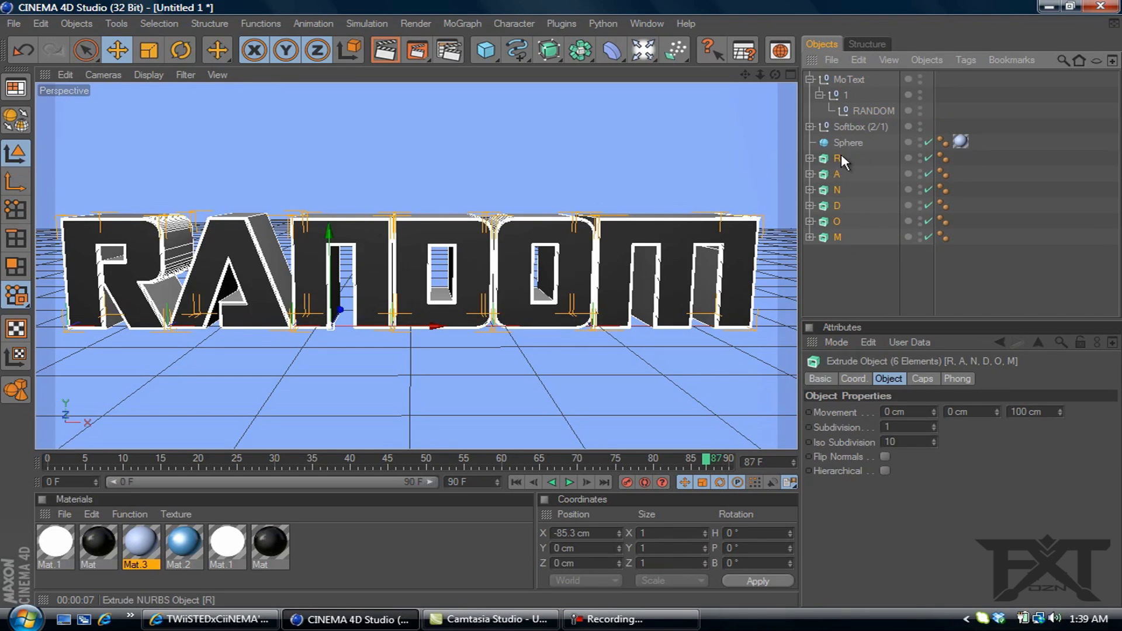
Step: Delete the leftover MoText group and reselect the six letters
{"action": "left_click", "coordinate": [845, 80]}
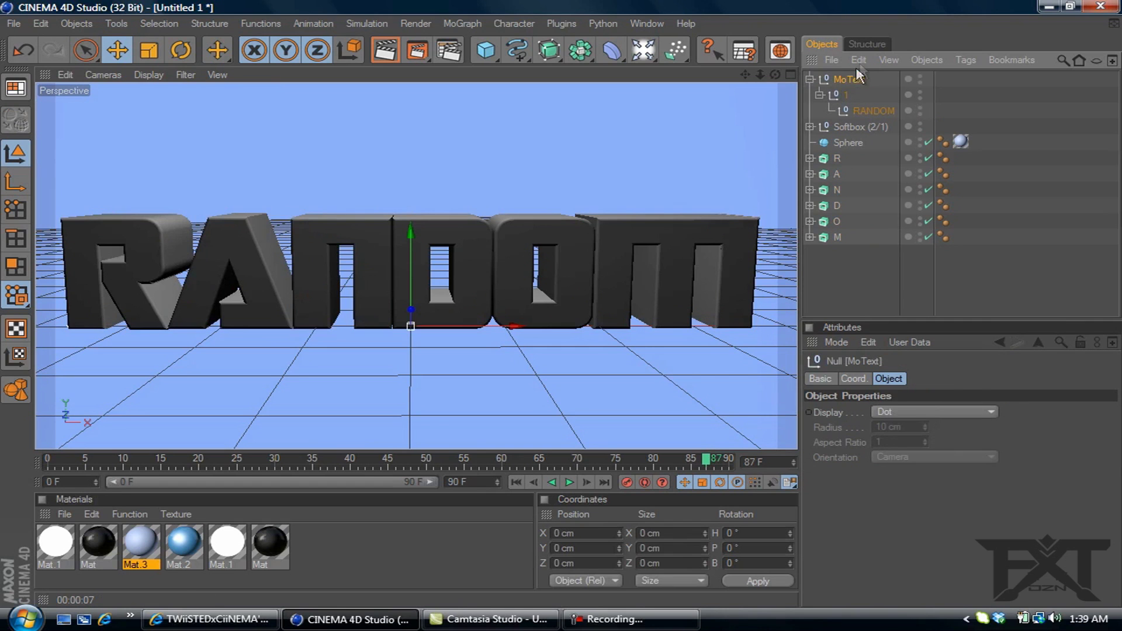
{"action": "left_click", "coordinate": [858, 60]}
{"action": "left_click", "coordinate": [880, 162]}
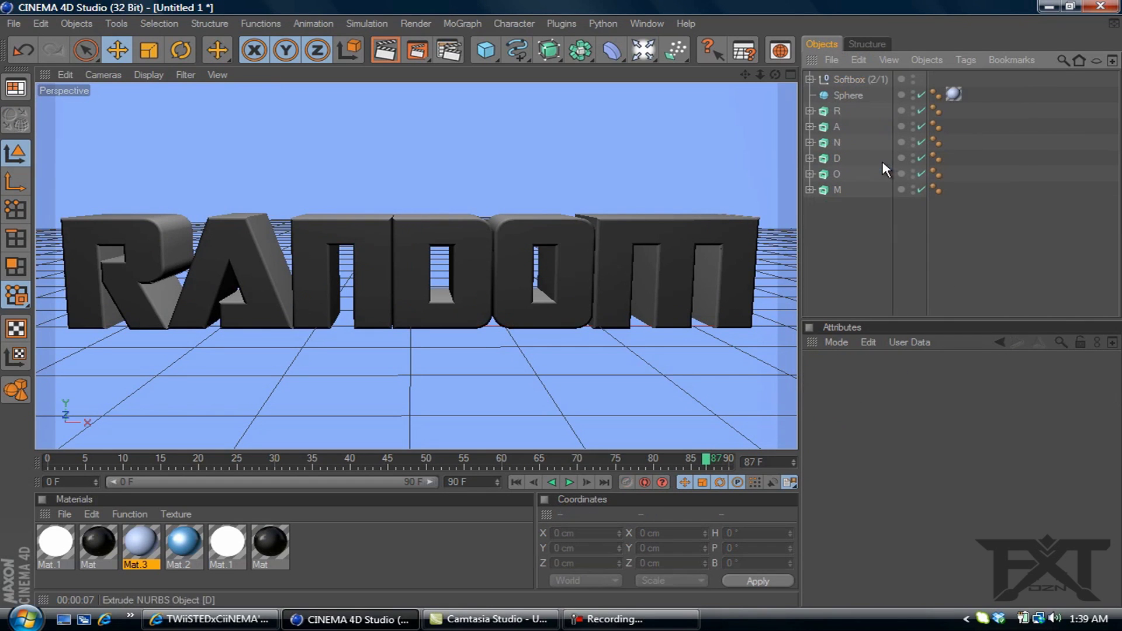
{"action": "left_click_drag", "start_coordinate": [857, 208], "coordinate": [834, 108]}
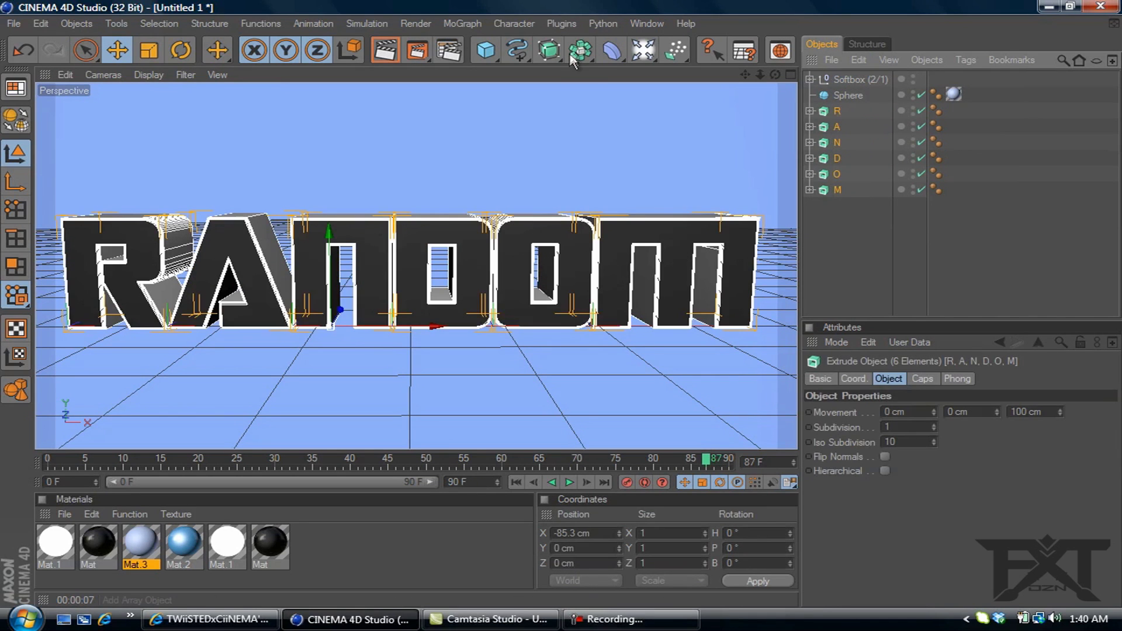
{"action": "left_click", "coordinate": [462, 24]}
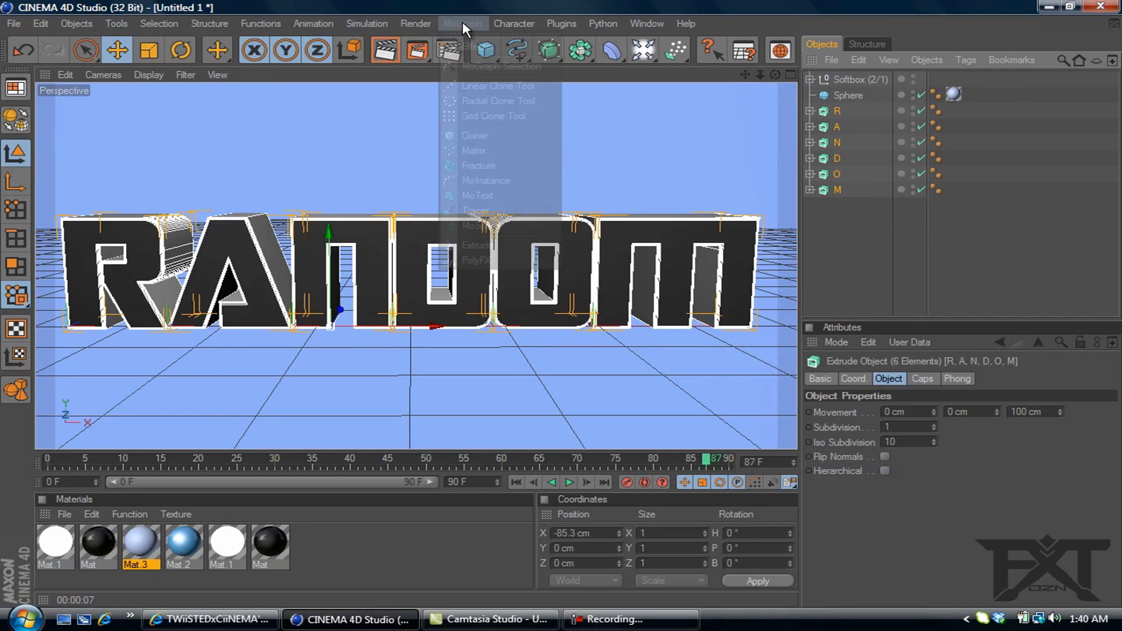
Step: Add a Fracture object and put the letters R–M inside it
{"action": "left_click", "coordinate": [479, 166]}
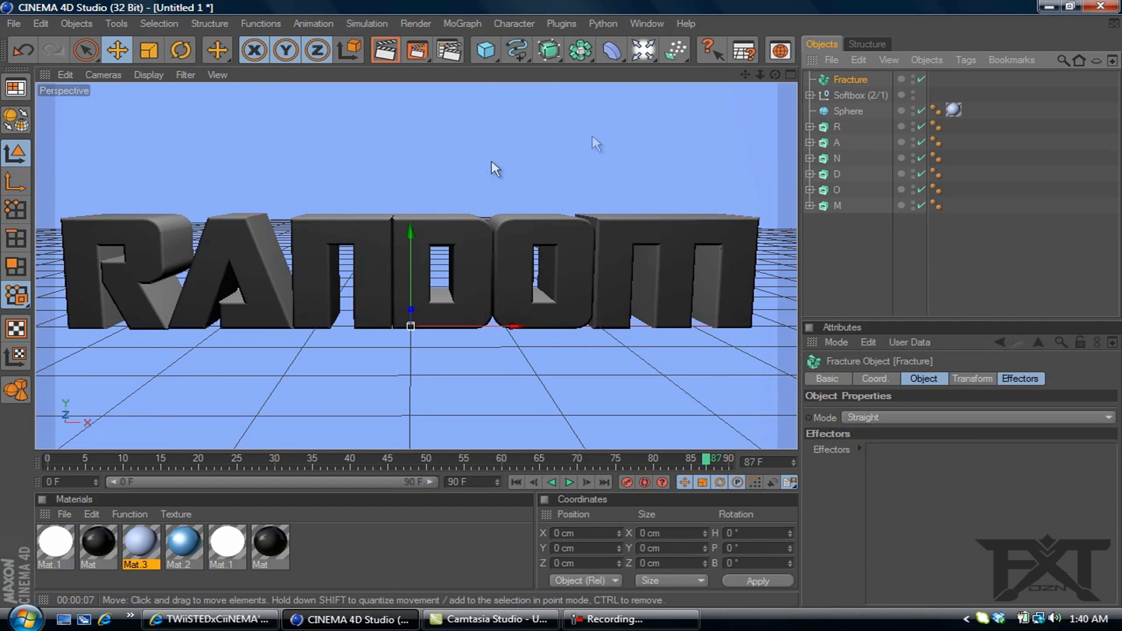
{"action": "left_click_drag", "start_coordinate": [865, 224], "coordinate": [856, 87]}
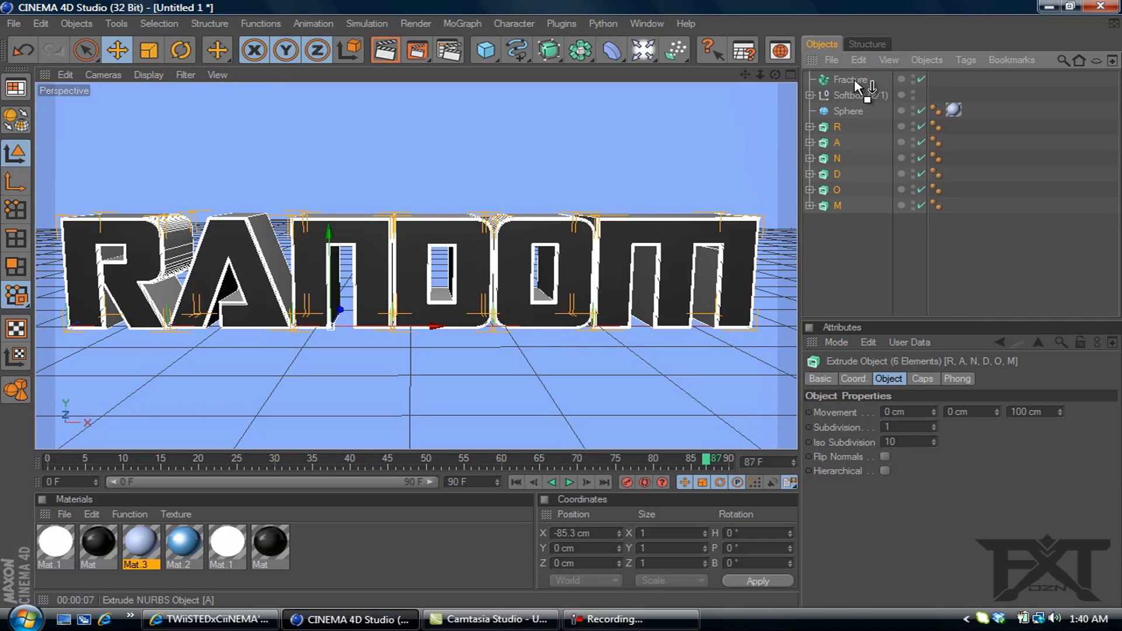
{"action": "left_click_drag", "start_coordinate": [856, 87], "coordinate": [857, 87]}
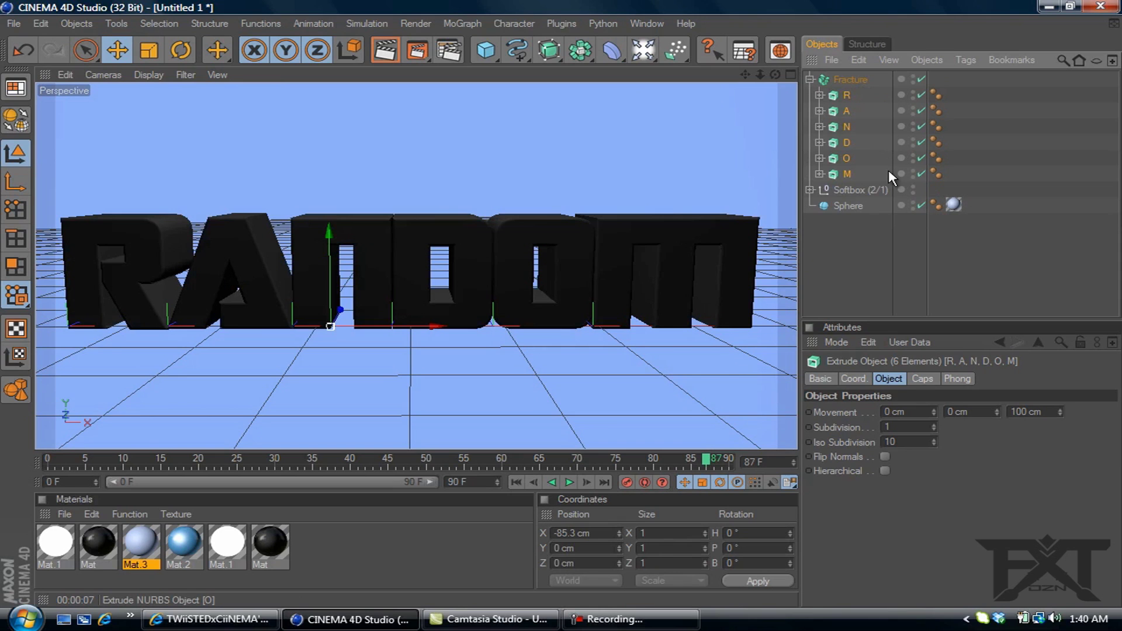
Step: Add a Random effector to the selected Fracture and its letters
{"action": "left_click", "coordinate": [840, 81], "text": "ctrl"}
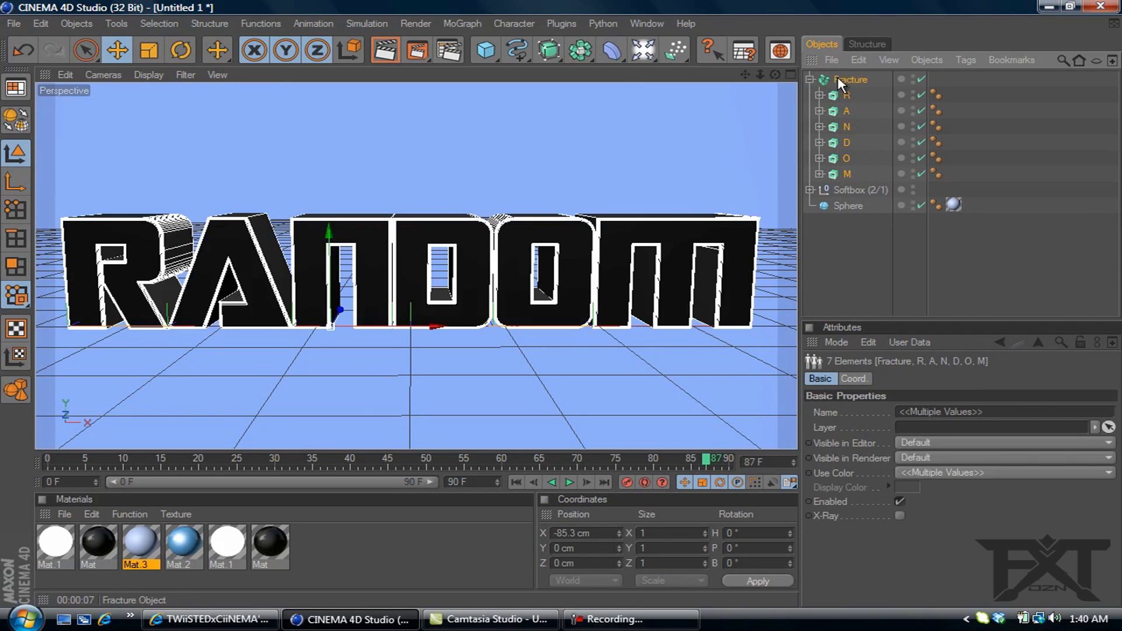
{"action": "left_click", "coordinate": [463, 24]}
{"action": "mouse_move", "coordinate": [485, 47]}
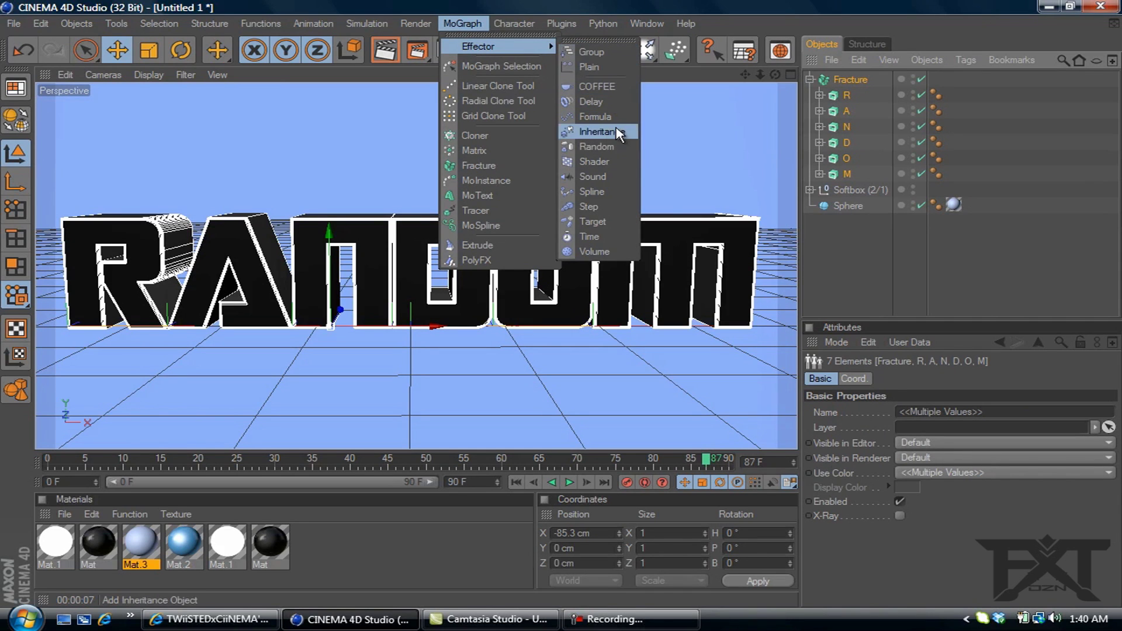
{"action": "left_click", "coordinate": [594, 146]}
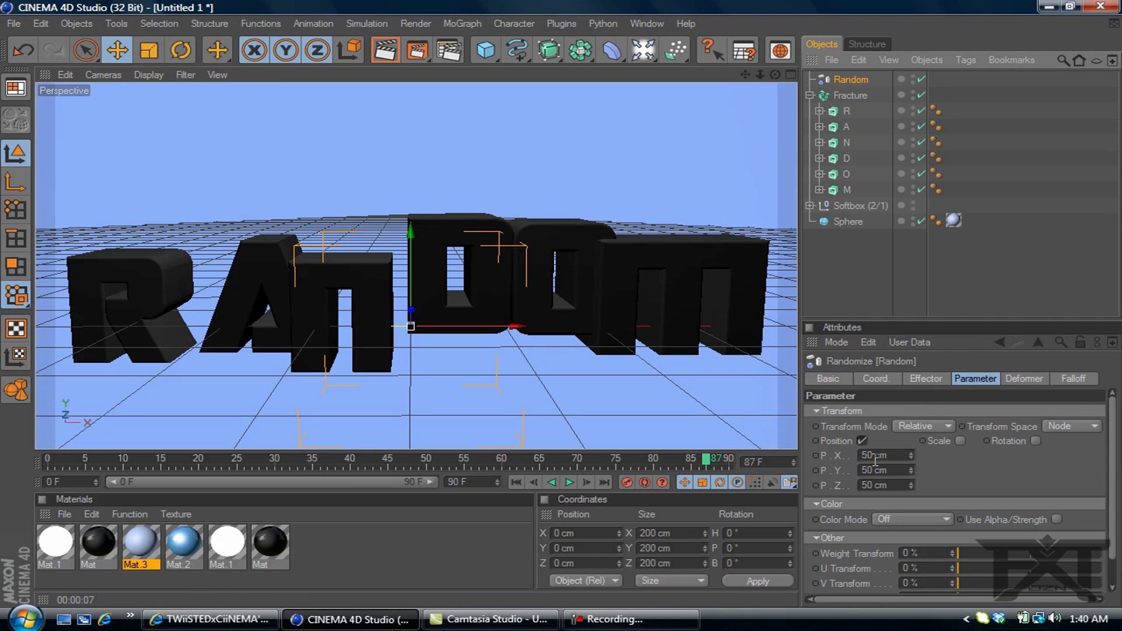
Step: Enable Rotation and set the Random position offsets to 232, -100 and 400 cm
{"action": "left_click", "coordinate": [1035, 441]}
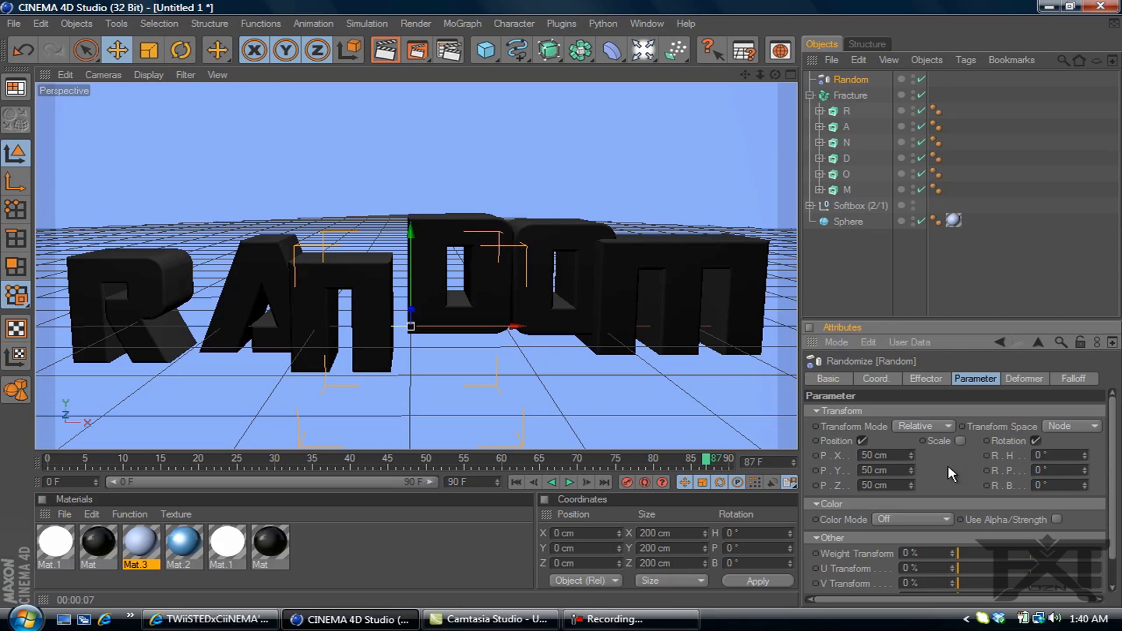
{"action": "left_click_drag", "start_coordinate": [873, 455], "coordinate": [855, 456]}
{"action": "type", "text": "232"}
{"action": "left_click_drag", "start_coordinate": [875, 470], "coordinate": [834, 468]}
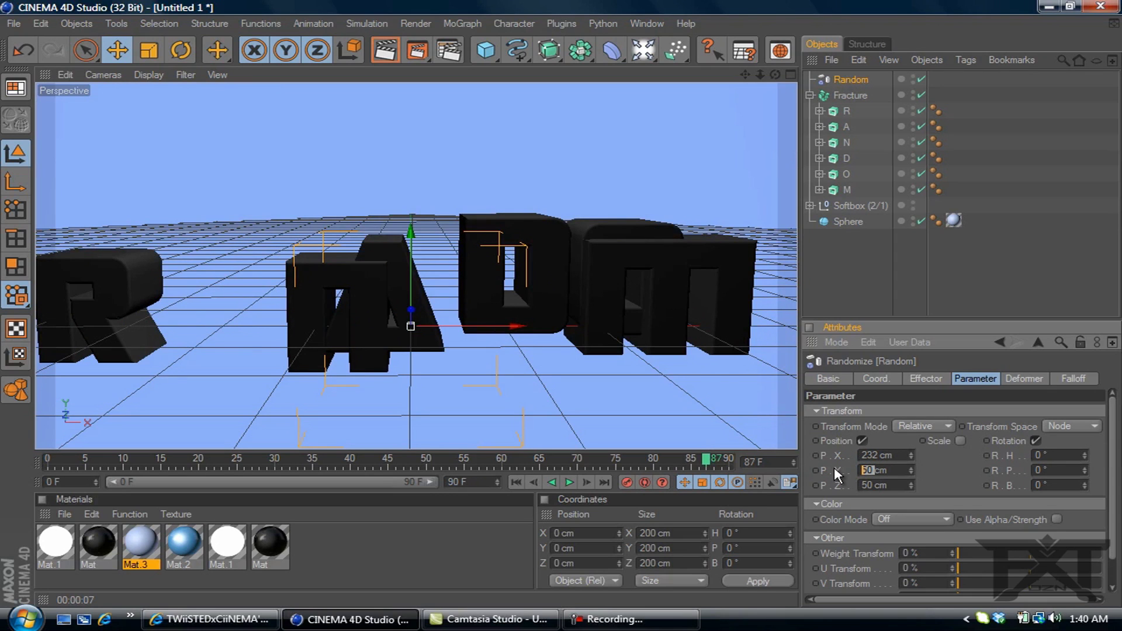
{"action": "type", "text": "-100"}
{"action": "left_click_drag", "start_coordinate": [870, 486], "coordinate": [825, 493]}
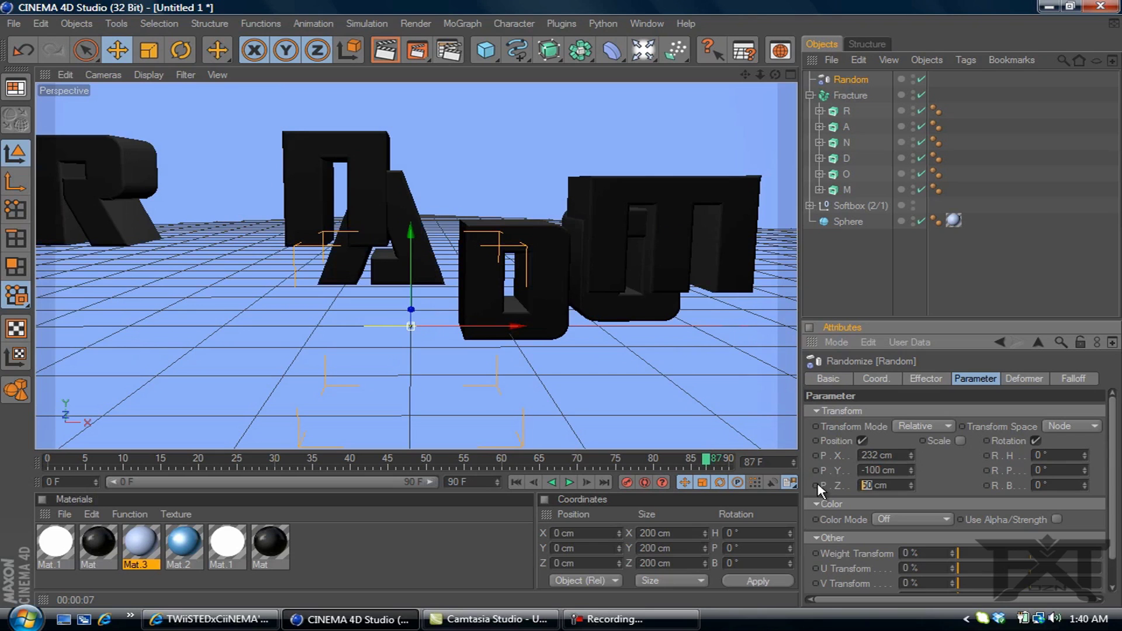
{"action": "type", "text": "40"}
Step: Set the Random rotation to H 200°, P 300° and B -100°
{"action": "left_click", "coordinate": [1041, 456]}
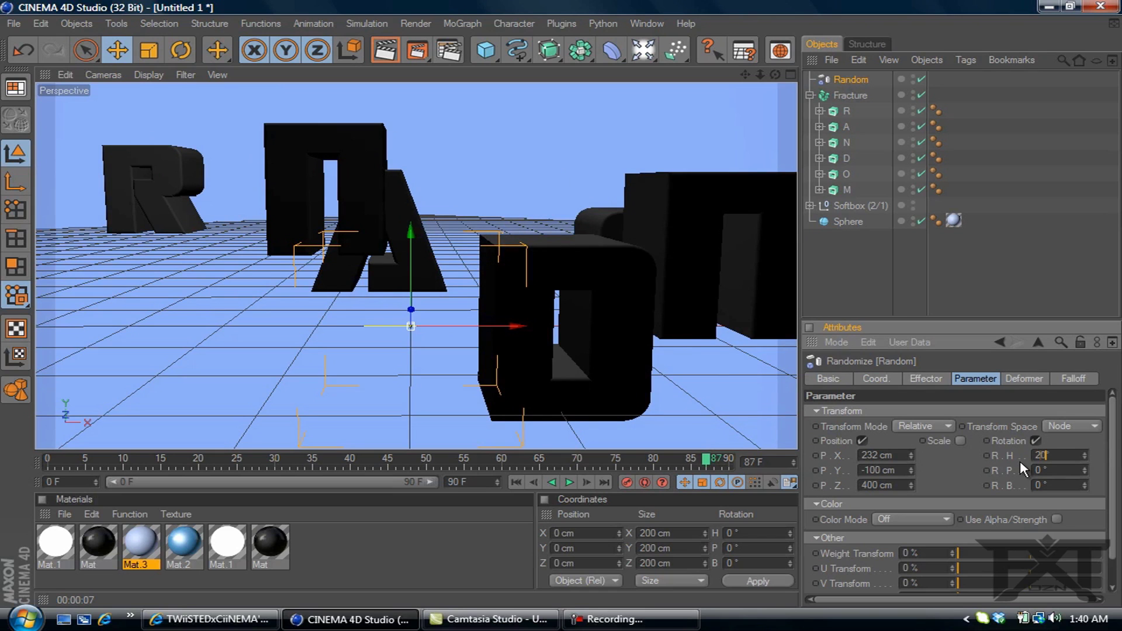
{"action": "type", "text": "200"}
{"action": "key", "text": "Tab"}
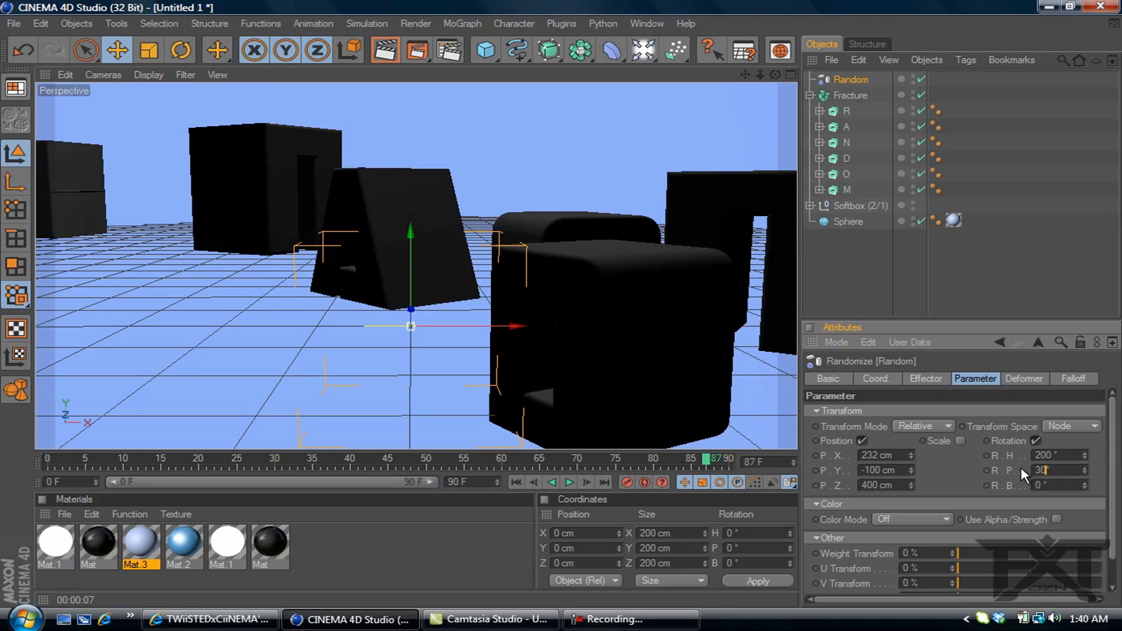
{"action": "key", "text": "BackSpace"}
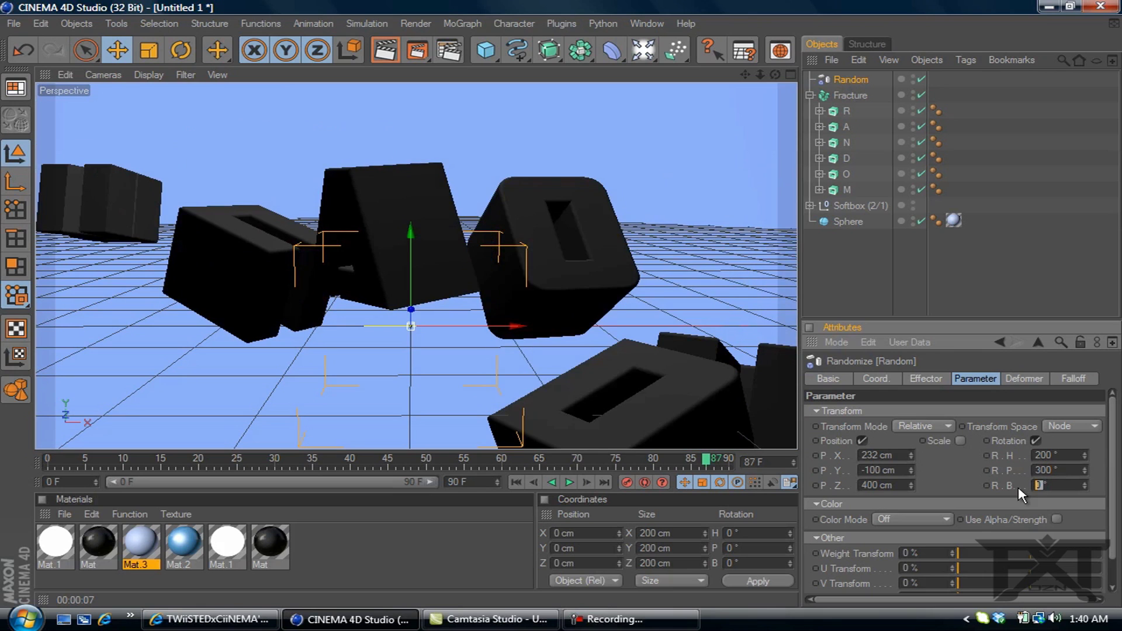
{"action": "type", "text": "-100"}
{"action": "key", "text": "Return"}
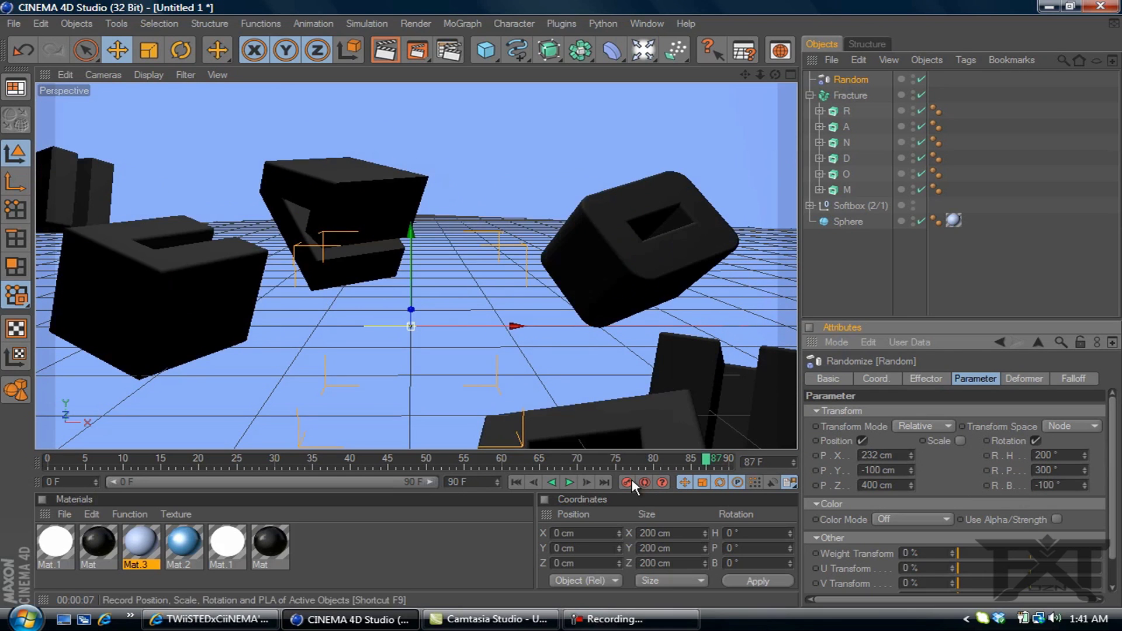
Step: With automatic keyframing on at frame 70, set the X, Y, Z position offsets to 0
{"action": "left_click_drag", "start_coordinate": [709, 462], "coordinate": [86, 470]}
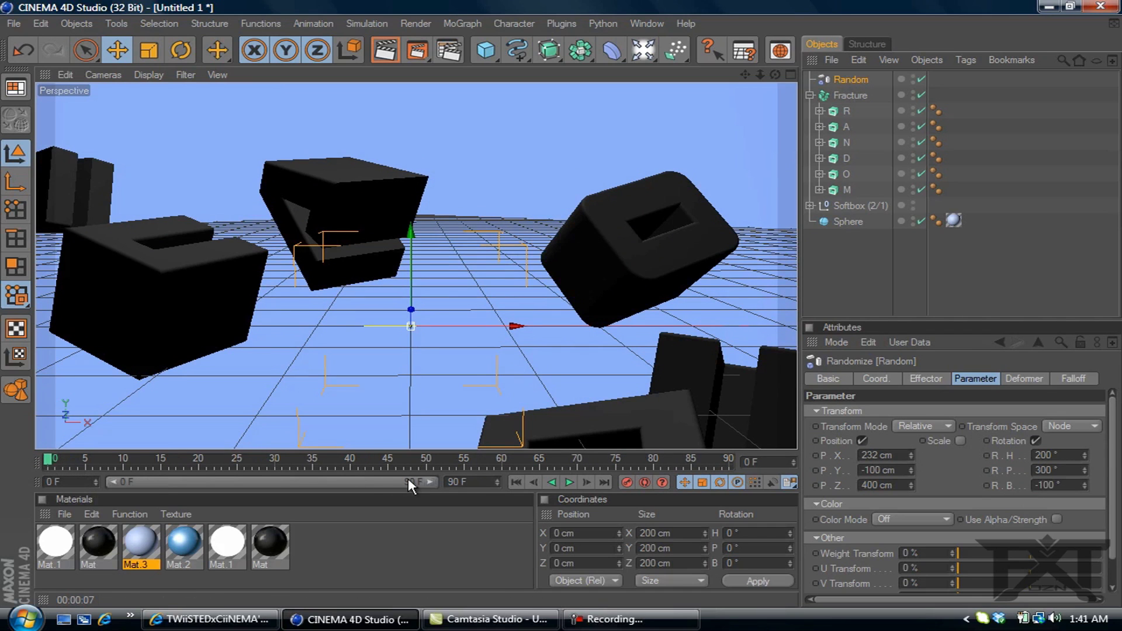
{"action": "left_click", "coordinate": [645, 482]}
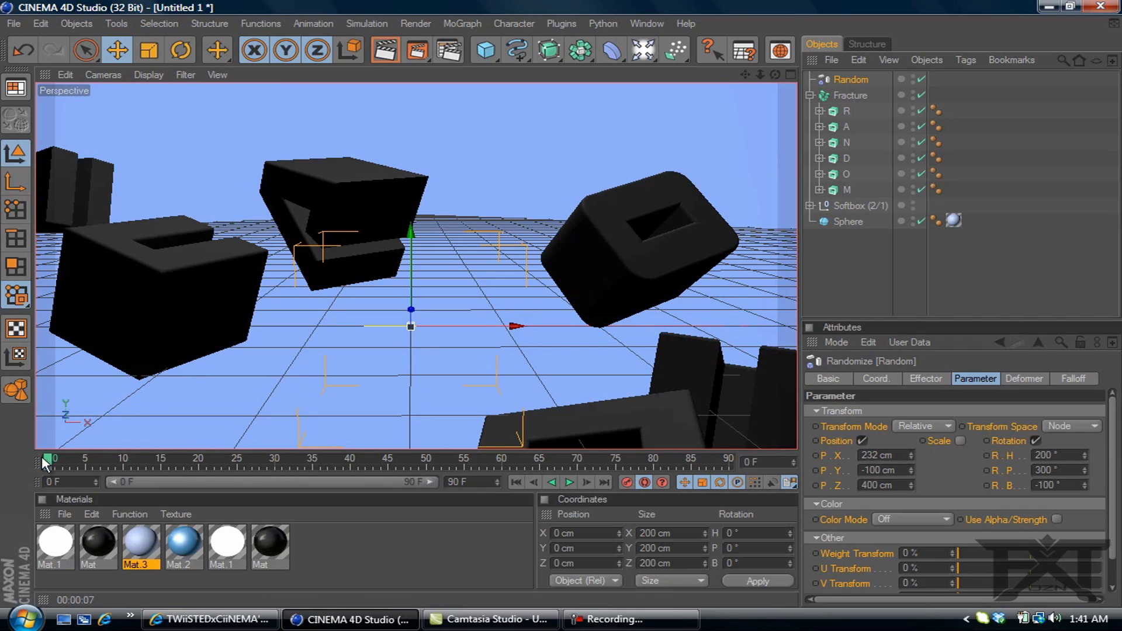
{"action": "left_click_drag", "start_coordinate": [50, 462], "coordinate": [578, 465]}
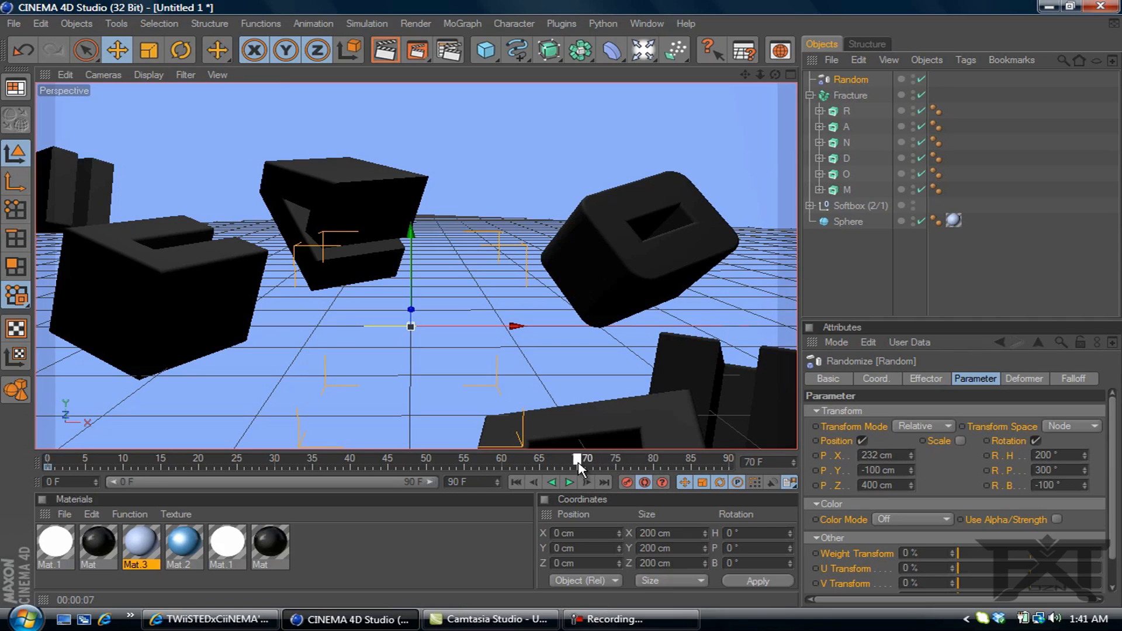
{"action": "double_click", "coordinate": [875, 455]}
{"action": "type", "text": "0"}
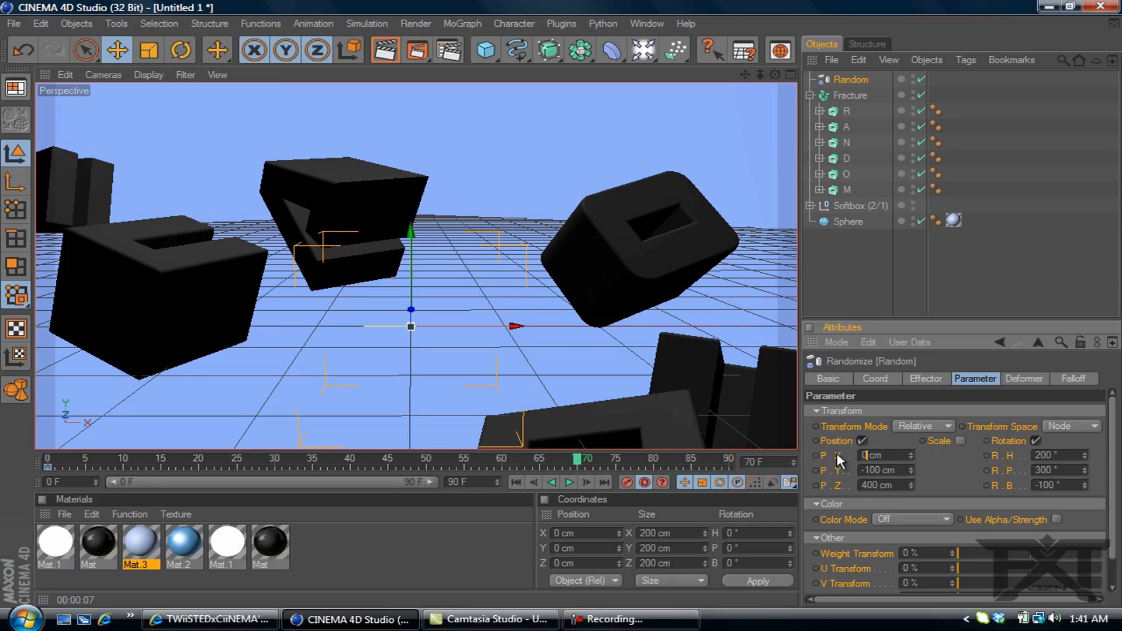
{"action": "double_click", "coordinate": [882, 470]}
{"action": "type", "text": "0"}
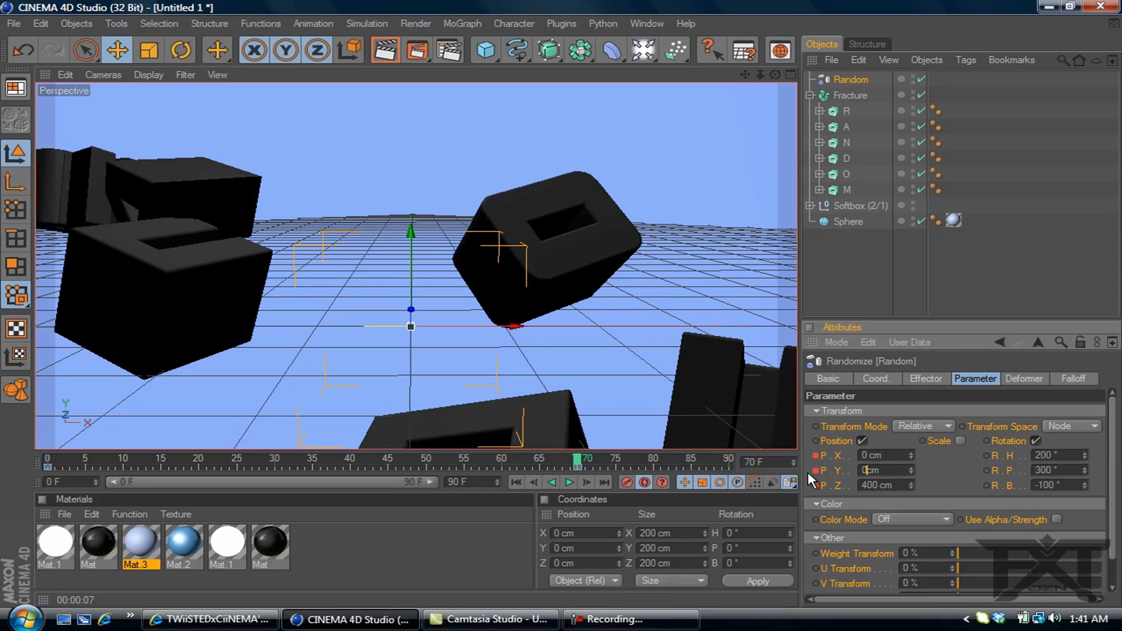
{"action": "double_click", "coordinate": [870, 485]}
{"action": "type", "text": "0"}
{"action": "key", "text": "Return"}
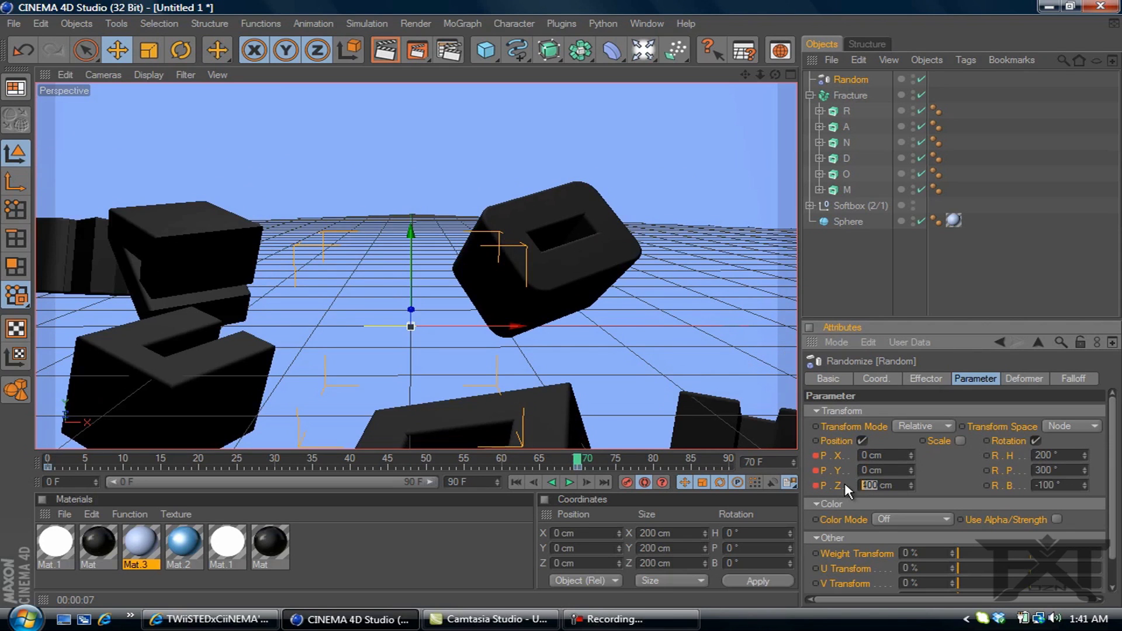
Step: Set heading, pitch and bank rotations to 0 and turn automatic keyframing off
{"action": "double_click", "coordinate": [1049, 455]}
{"action": "type", "text": "0"}
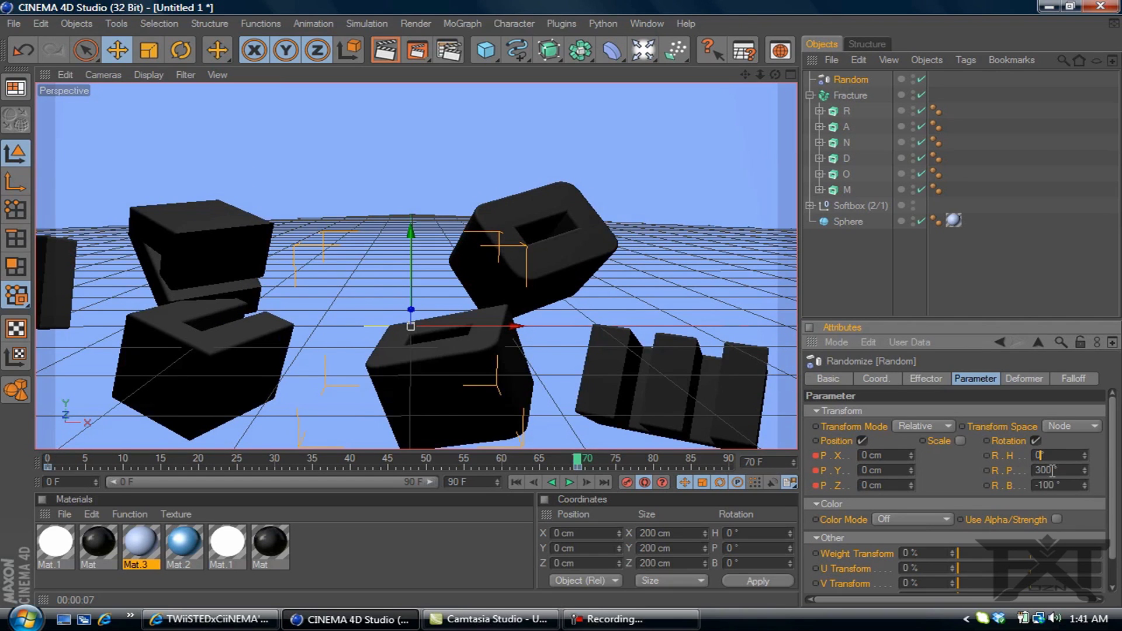
{"action": "double_click", "coordinate": [1051, 470]}
{"action": "type", "text": "0"}
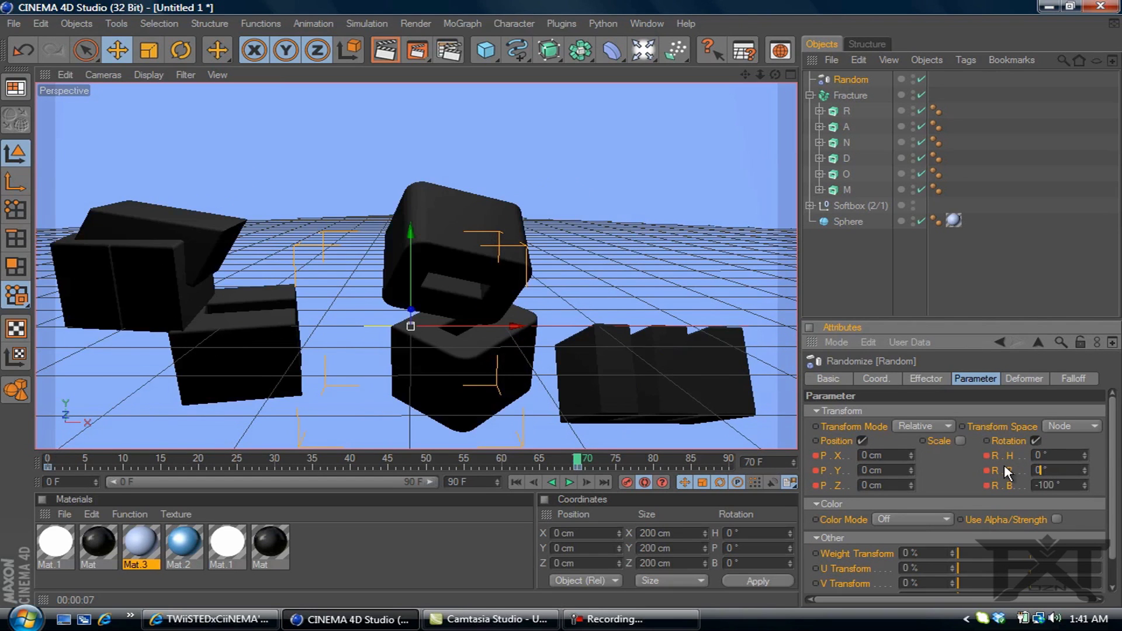
{"action": "double_click", "coordinate": [1054, 485]}
{"action": "type", "text": "0"}
{"action": "key", "text": "Return"}
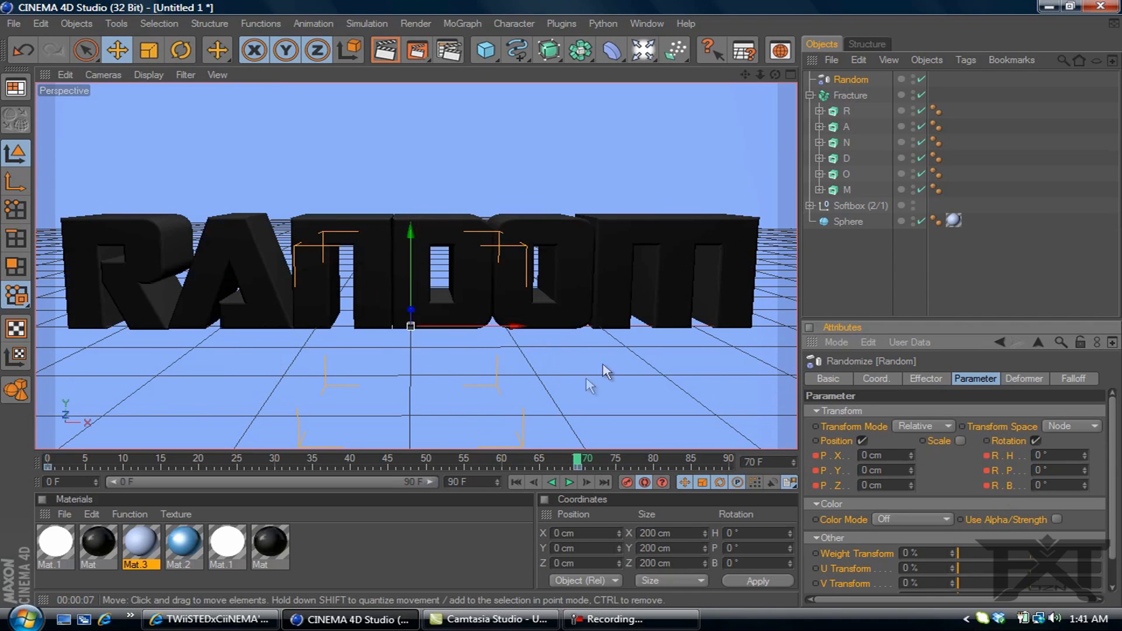
{"action": "left_click", "coordinate": [646, 482]}
Step: Play the animation from frame 0, stop it, then start and cancel a viewport render
{"action": "left_click", "coordinate": [49, 463]}
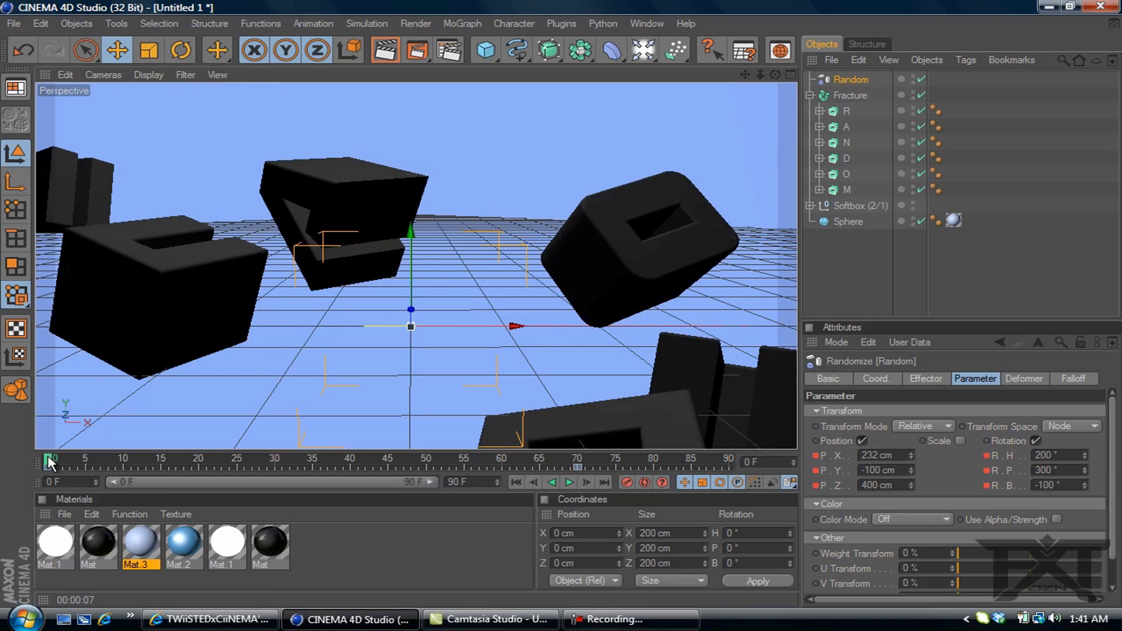
{"action": "left_click", "coordinate": [566, 483]}
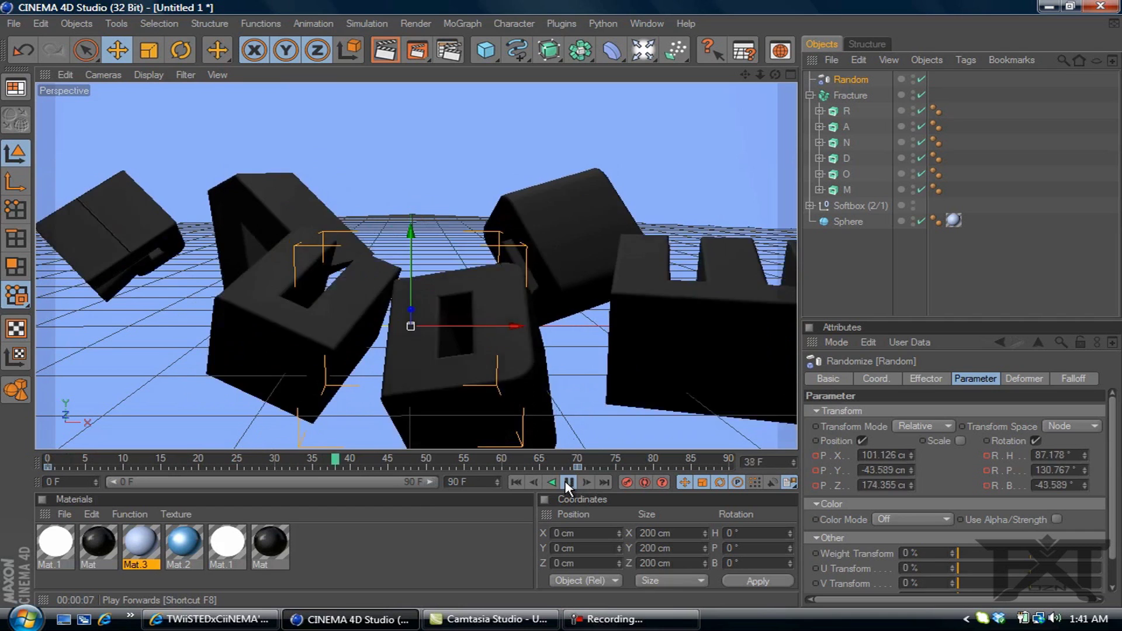
{"action": "left_click", "coordinate": [567, 483]}
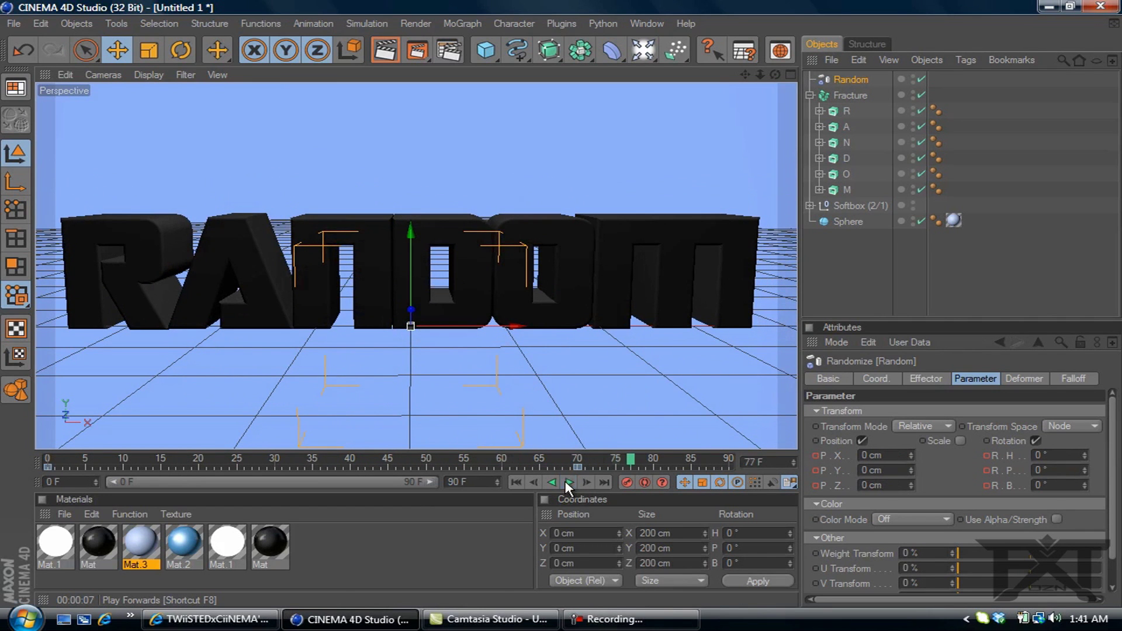
{"action": "left_click", "coordinate": [386, 51]}
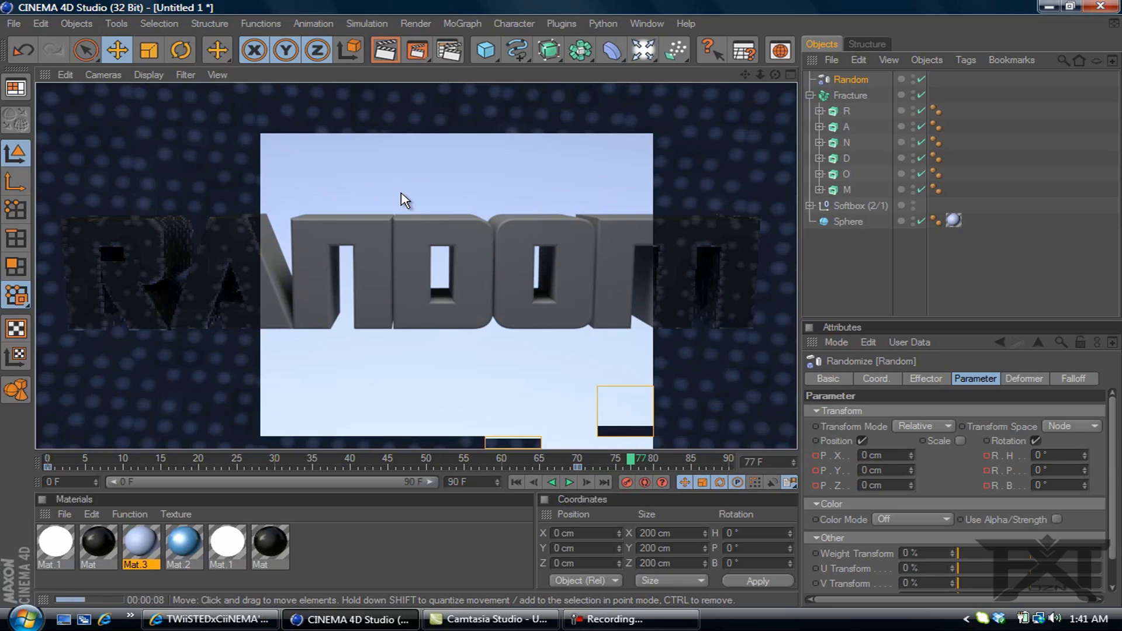
{"action": "key", "text": "Escape"}
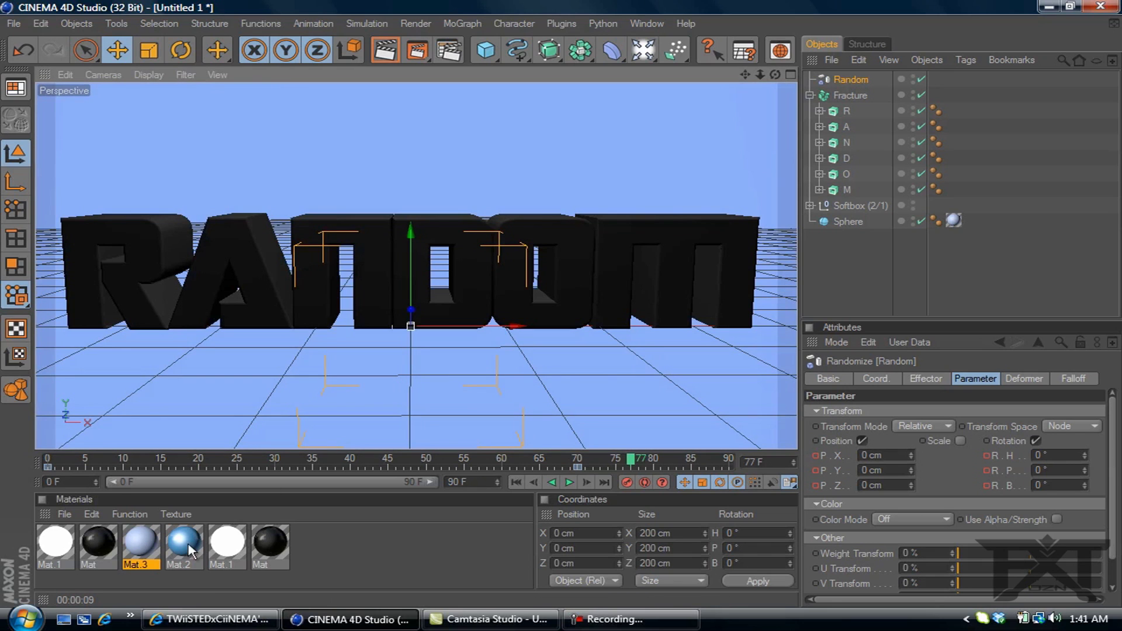
Step: Drag the blue Mat.2 material onto the Fracture object
{"action": "left_click_drag", "start_coordinate": [188, 549], "coordinate": [197, 519]}
{"action": "left_click_drag", "start_coordinate": [897, 103], "coordinate": [856, 96]}
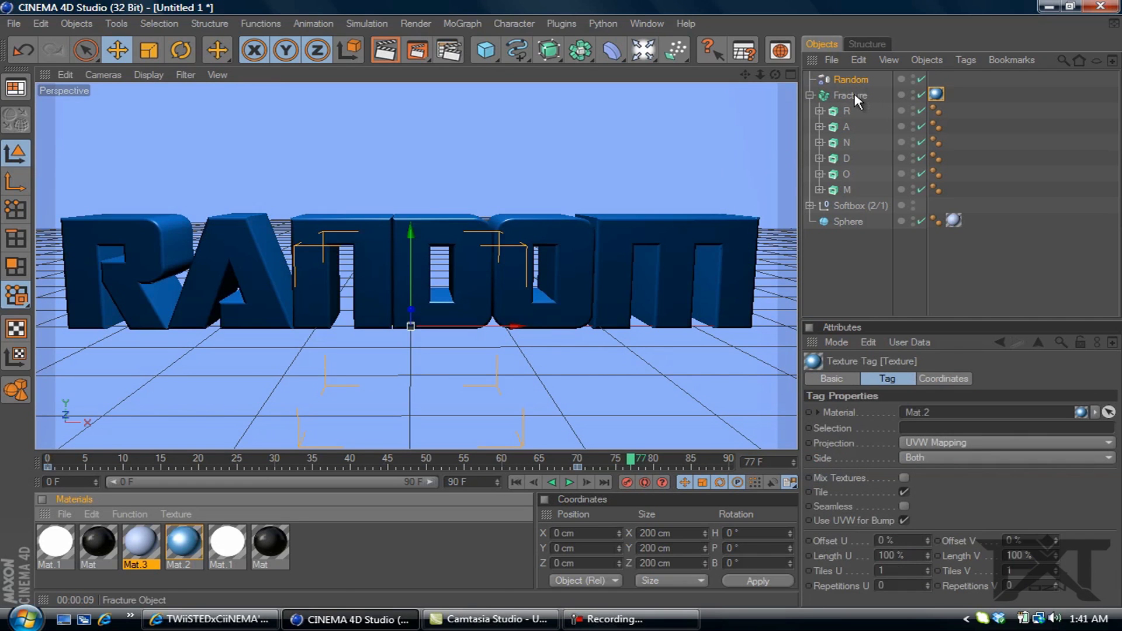